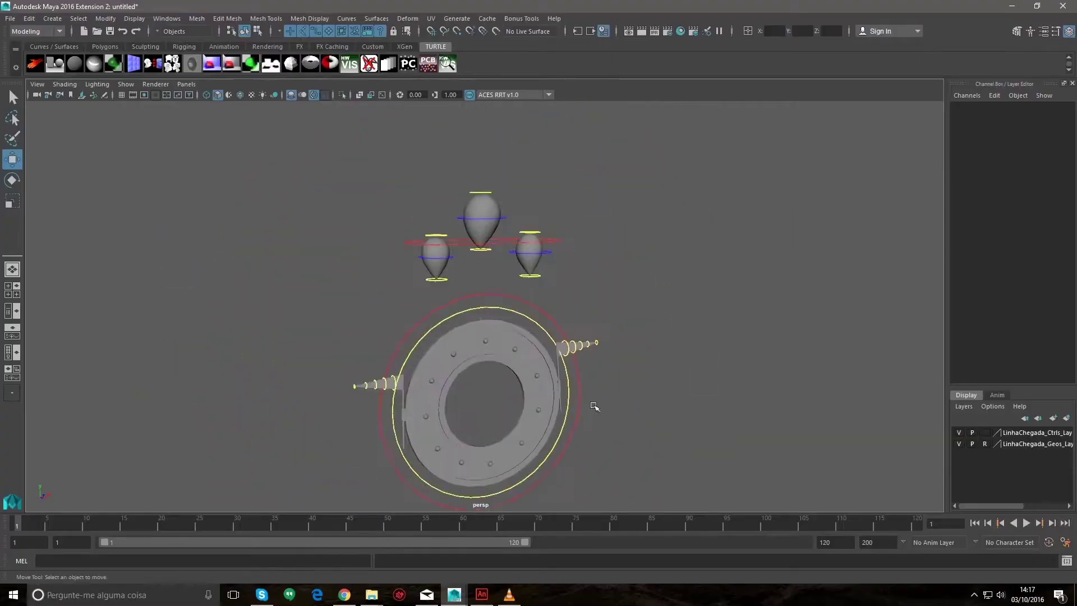
Select the flag, right balloon and middle balloon master controls, framing the view on each
click(586, 331)
key(f)
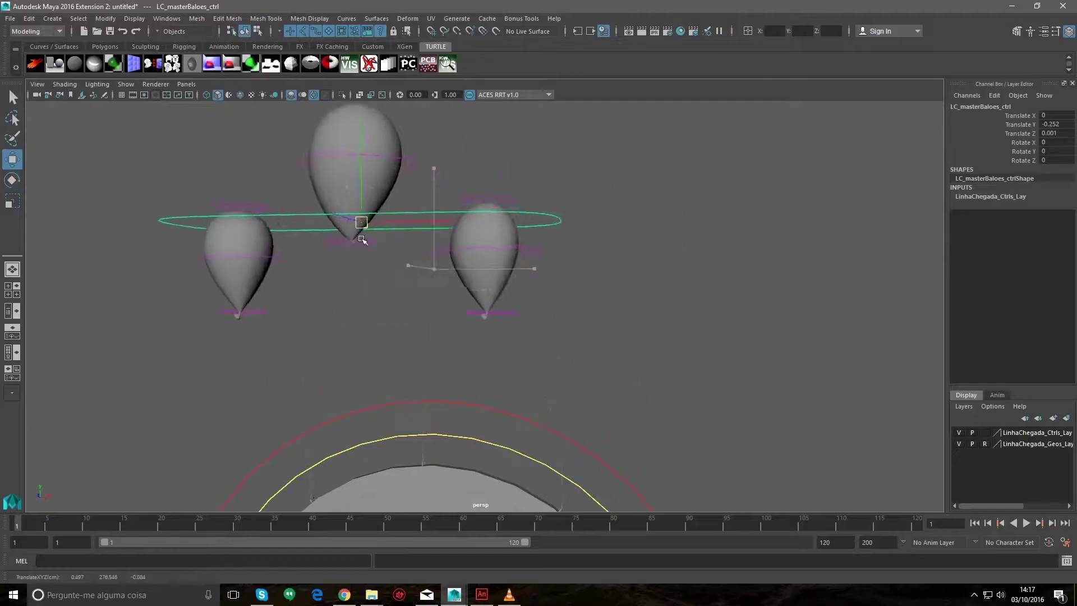
click(537, 270)
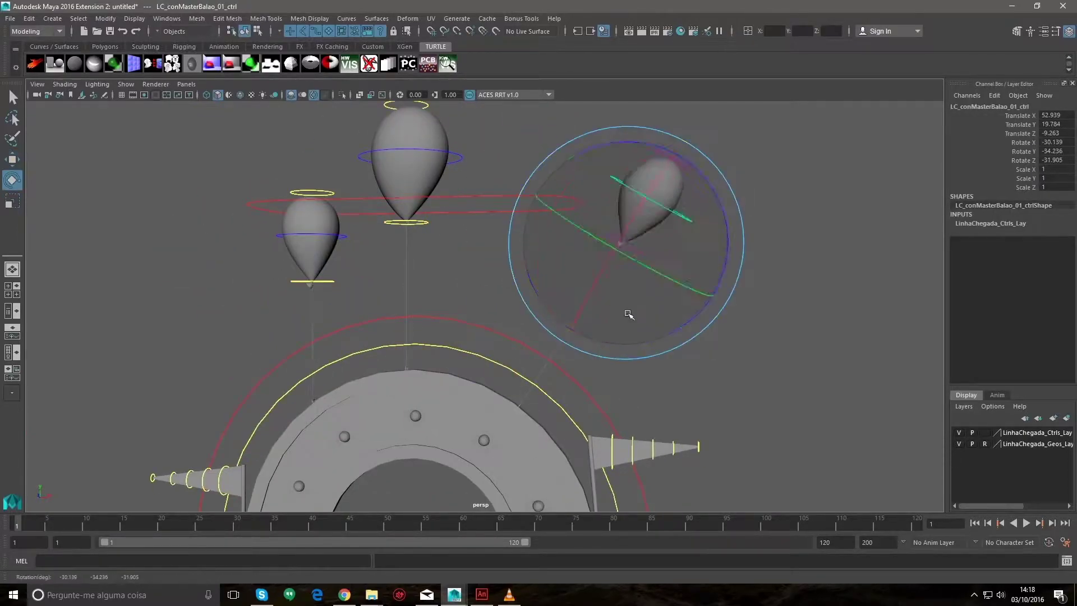
scroll(679, 227, down, 3)
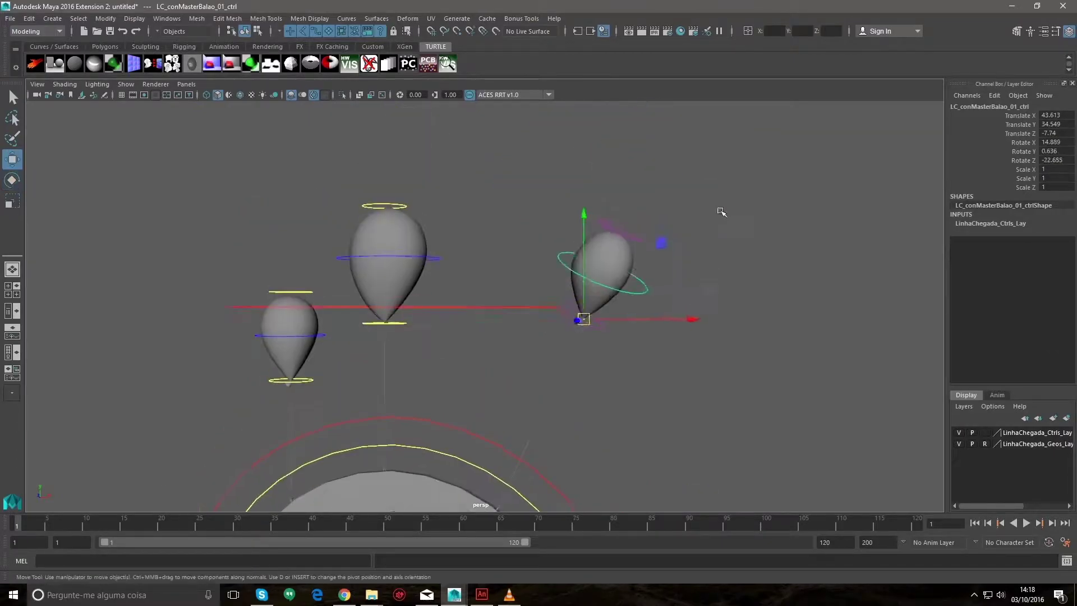
click(463, 264)
key(f)
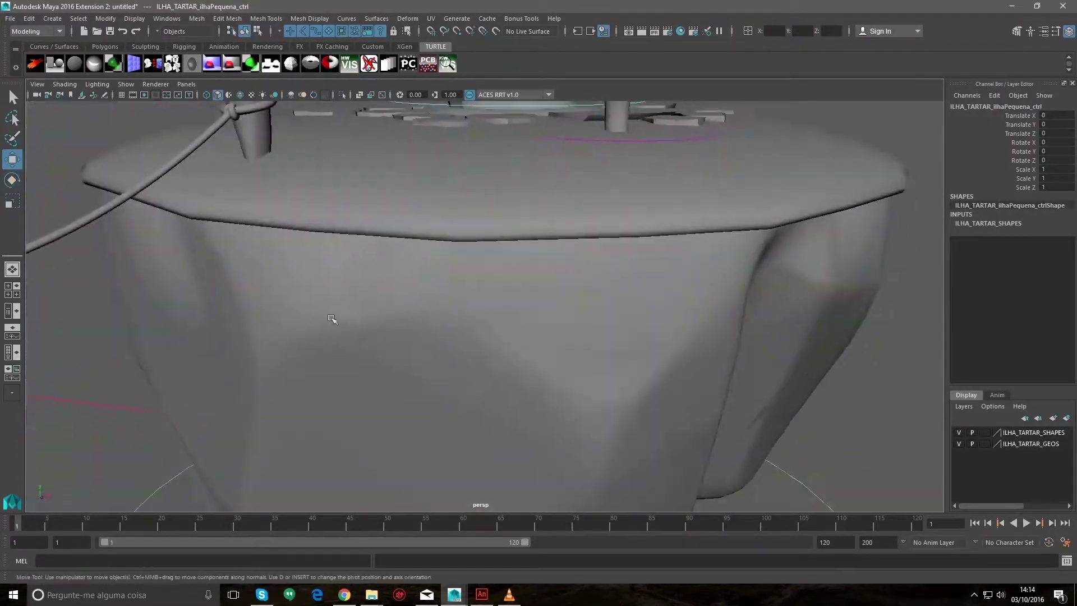
Rotate the first mushroom tree, undo it upright, then bend another mushroom tree's trunk
mouse_move(332, 319)
alt+mouse_down()
mouse_move(330, 351)
mouse_move(392, 337)
alt+mouse_up()
click(438, 321)
key(f)
key(e)
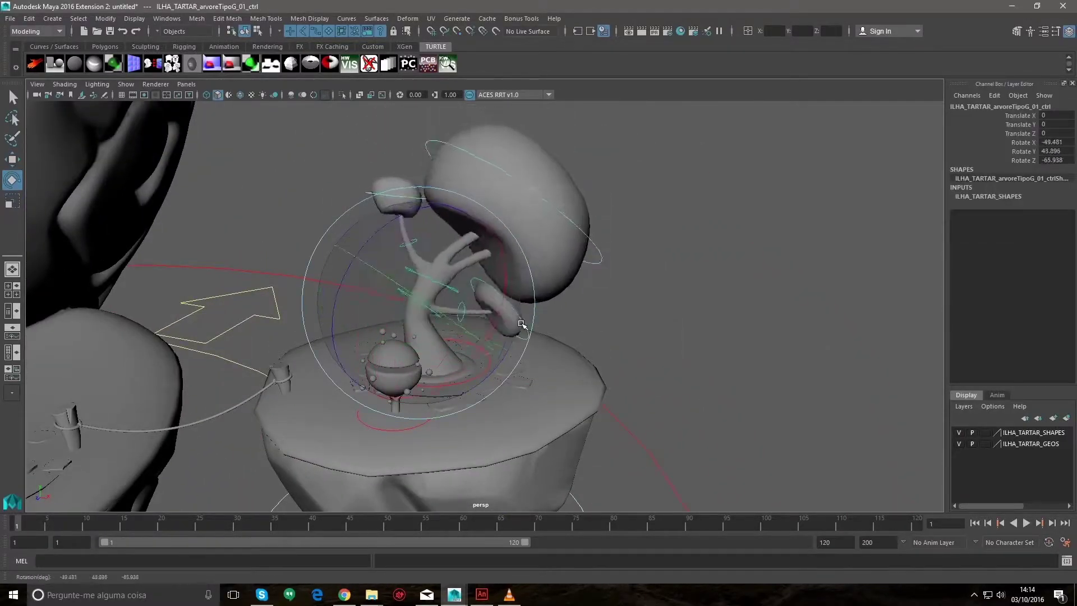
key(ctrl+z)
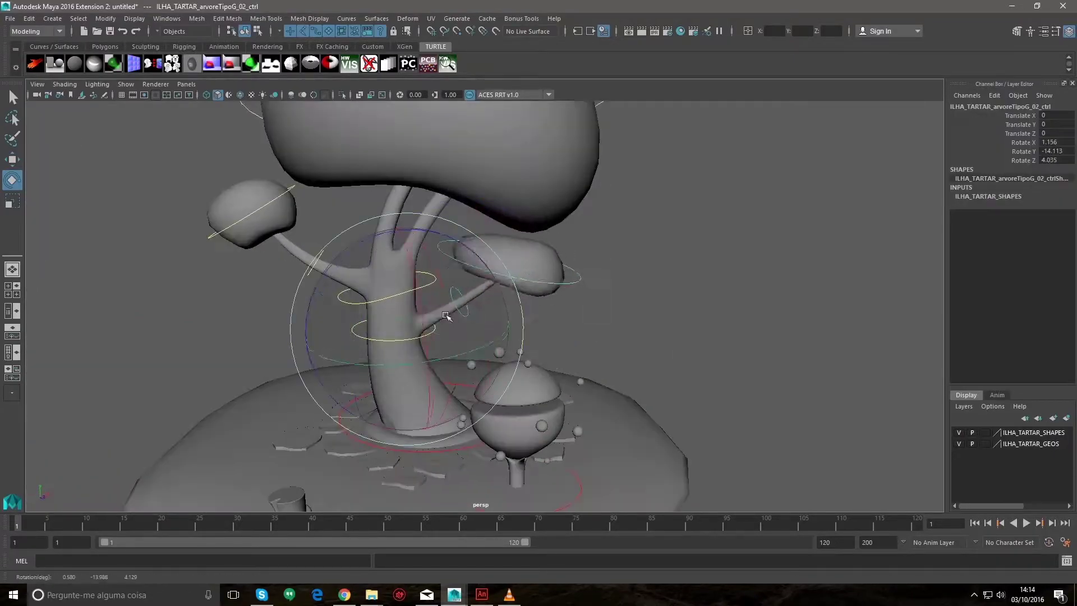
click(392, 330)
mouse_move(309, 221)
mouse_down()
mouse_move(292, 272)
mouse_move(264, 247)
mouse_up()
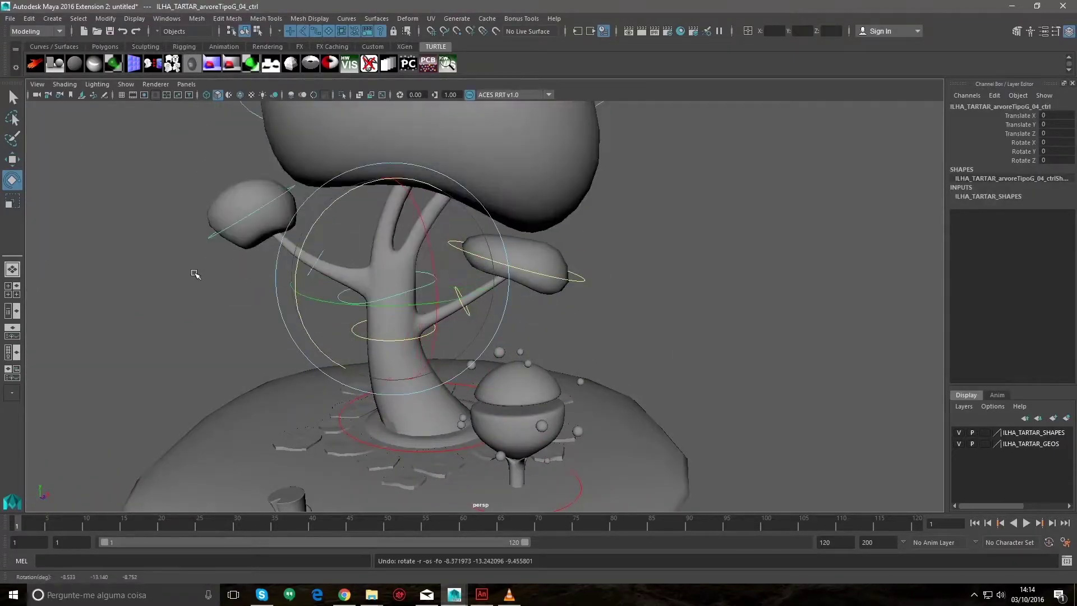
Select the left-branch and tall mushroom tree controls while orbiting toward the bottle-shaped trees
click(215, 238)
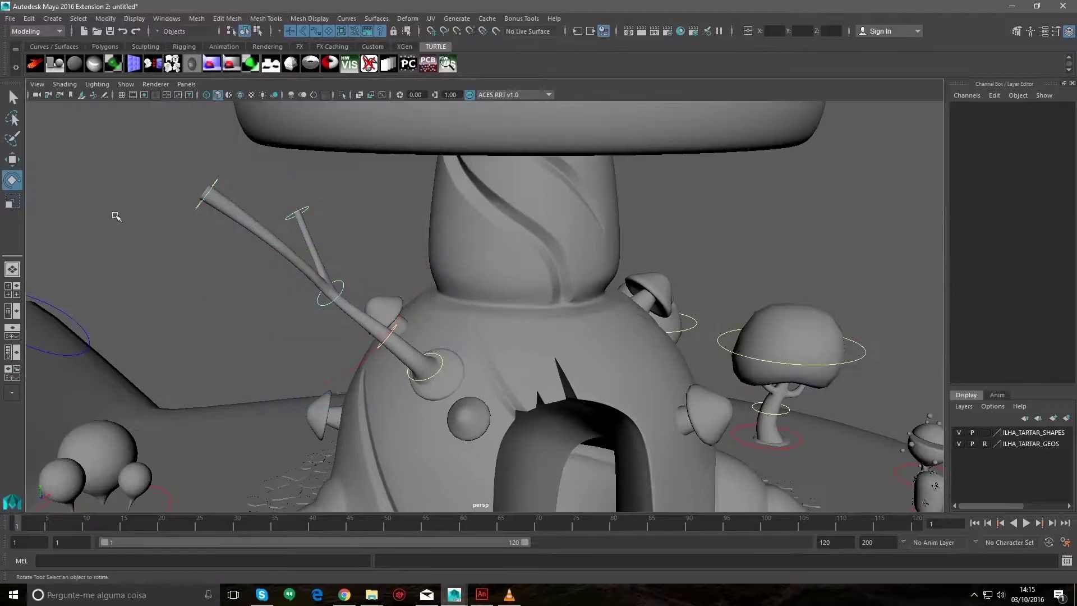
alt+drag(753, 379, 363, 225)
scroll(363, 224, down, 5)
click(364, 263)
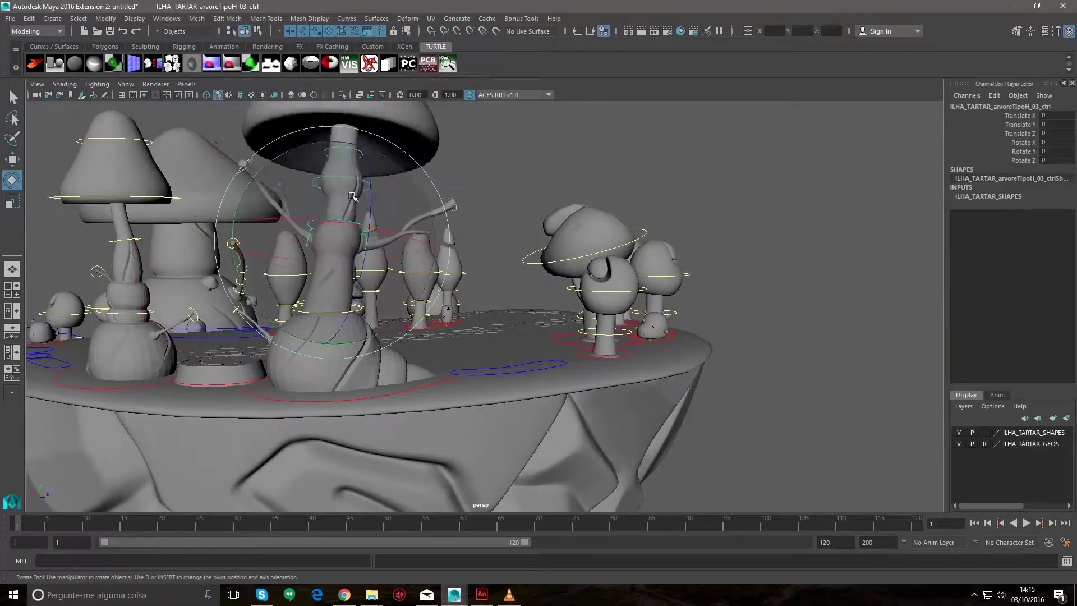
scroll(414, 185, down, 2)
alt+drag(234, 246, 524, 368)
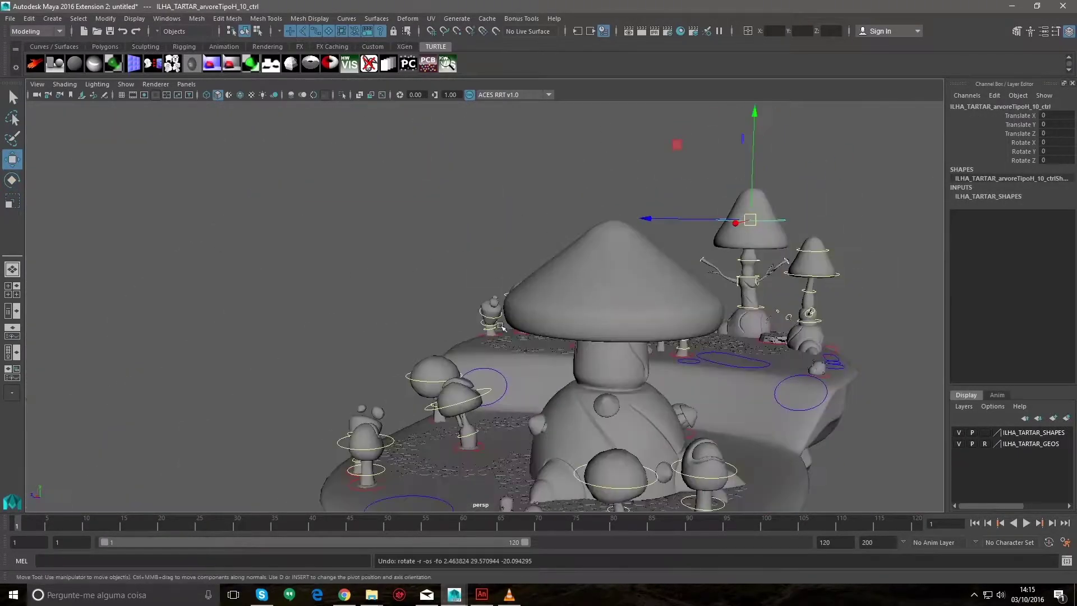
scroll(524, 368, up, 5)
scroll(774, 409, up, 3)
Reposition the bottle-shaped trees and their tops, then view the whole island with nothing selected
click(429, 347)
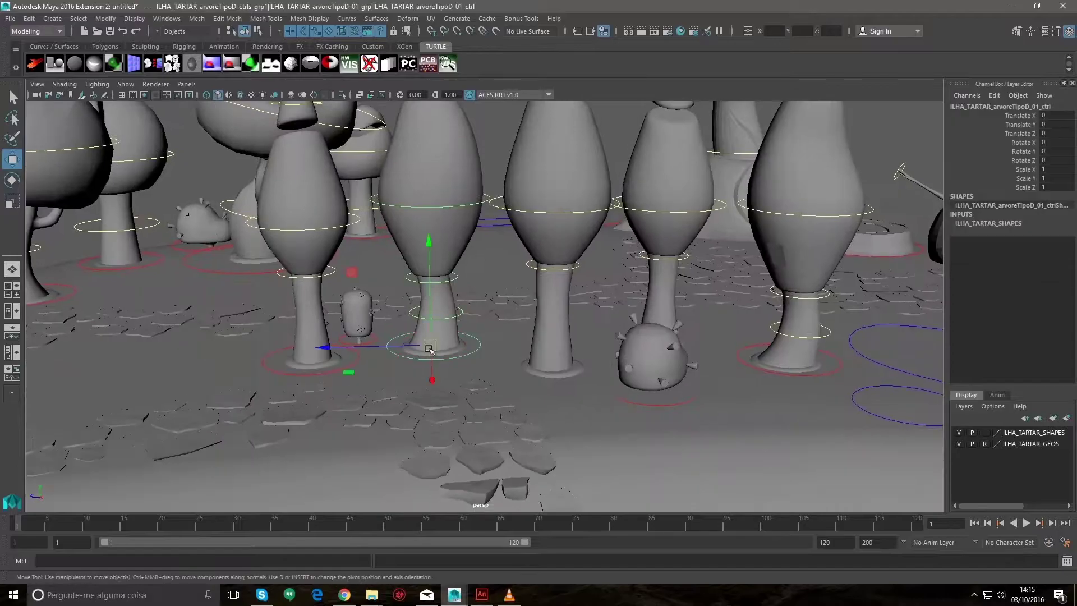
click(451, 279)
alt+drag(452, 281, 475, 290)
alt+drag(484, 159, 533, 143)
click(547, 138)
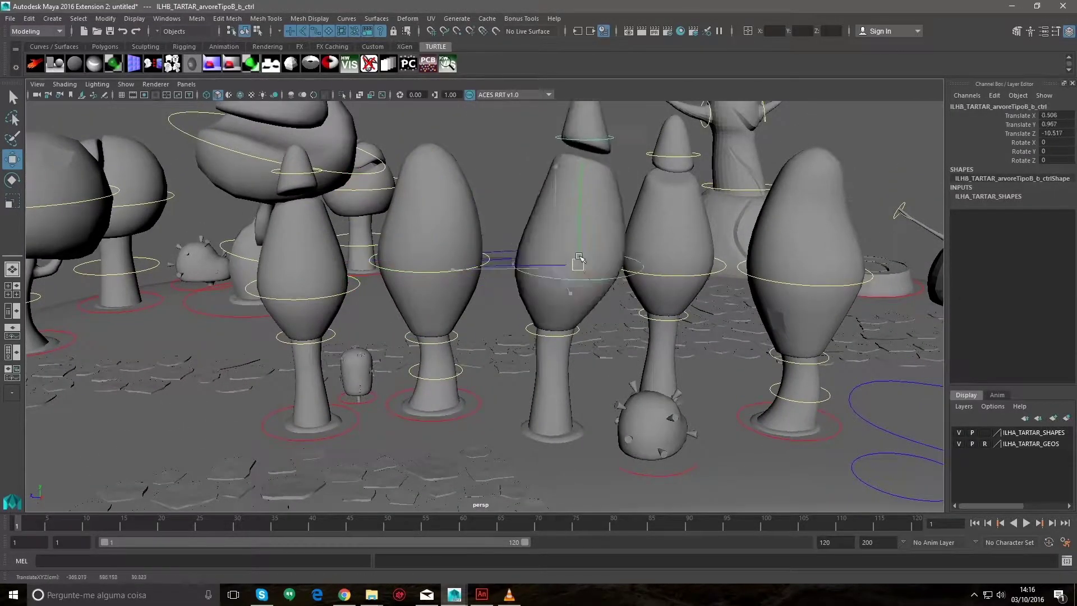
scroll(596, 200, down, 10)
alt+drag(596, 224, 596, 282)
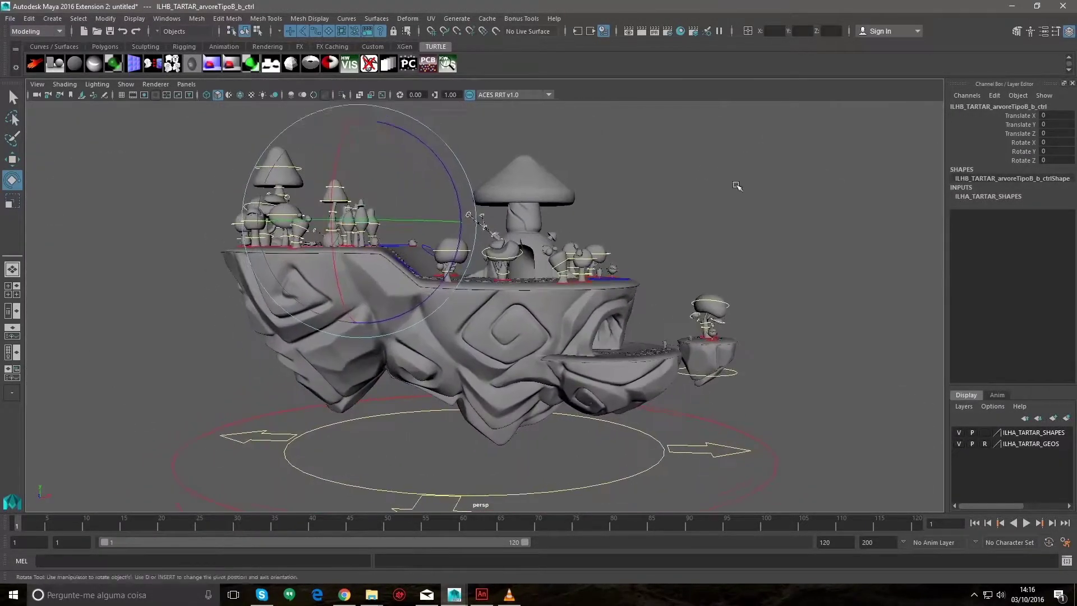
click(596, 282)
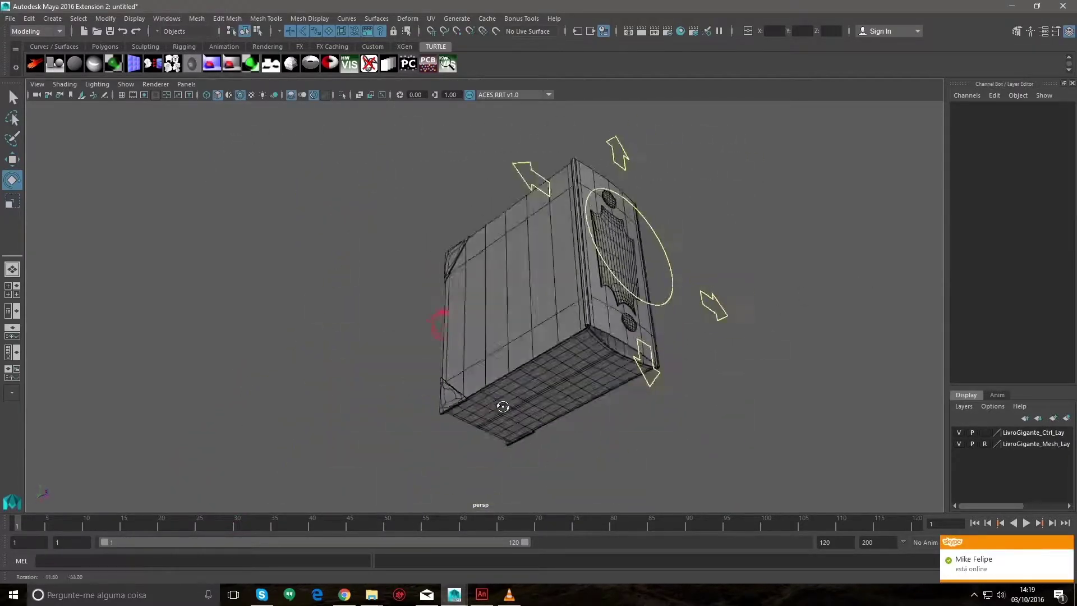
Rotate the giant book's right and left cover controls to swing both covers open
click(463, 306)
key(w)
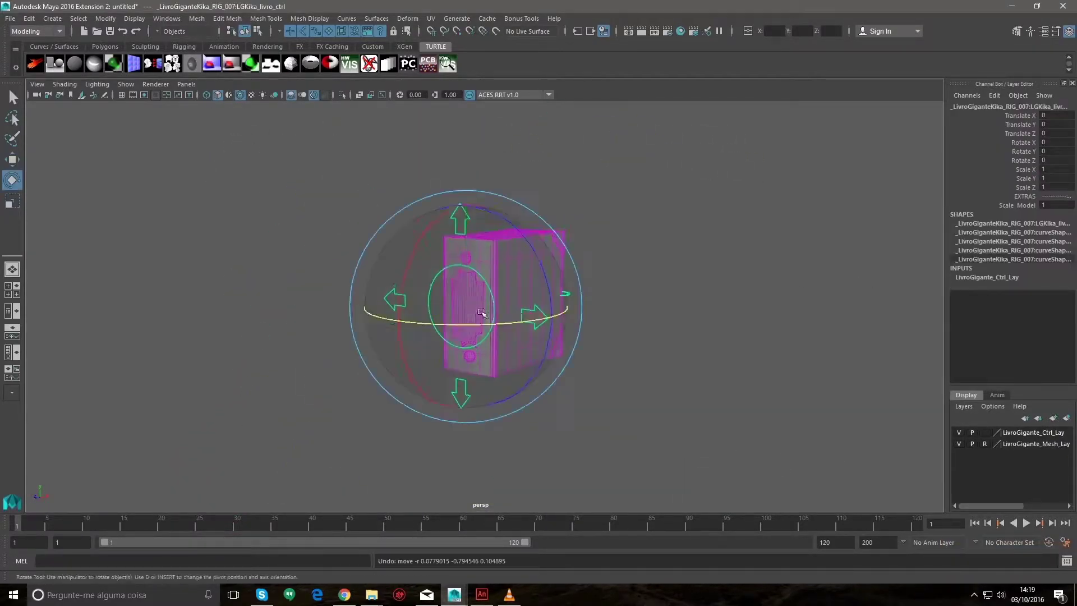
click(929, 208)
mouse_move(929, 209)
alt+mouse_down()
mouse_move(474, 329)
mouse_move(583, 408)
alt+mouse_up()
click(474, 330)
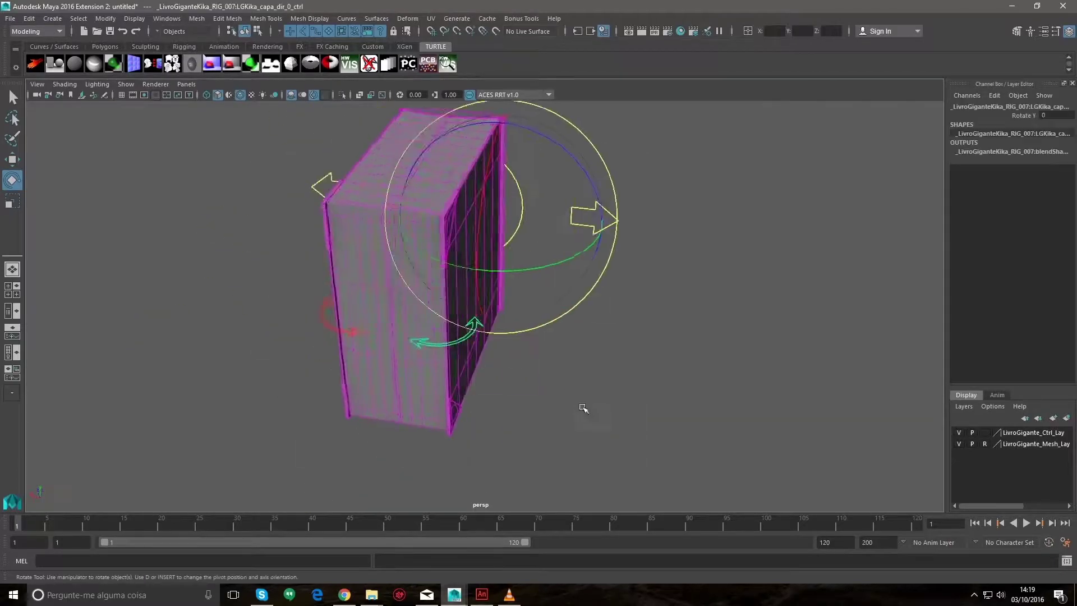
mouse_move(317, 411)
alt+mouse_down()
mouse_move(322, 334)
mouse_move(303, 449)
alt+mouse_up()
click(322, 335)
mouse_move(415, 243)
alt+mouse_down()
mouse_move(452, 260)
mouse_move(456, 314)
alt+mouse_up()
mouse_move(499, 281)
mouse_down()
mouse_move(515, 293)
mouse_move(529, 414)
mouse_move(522, 362)
mouse_up()
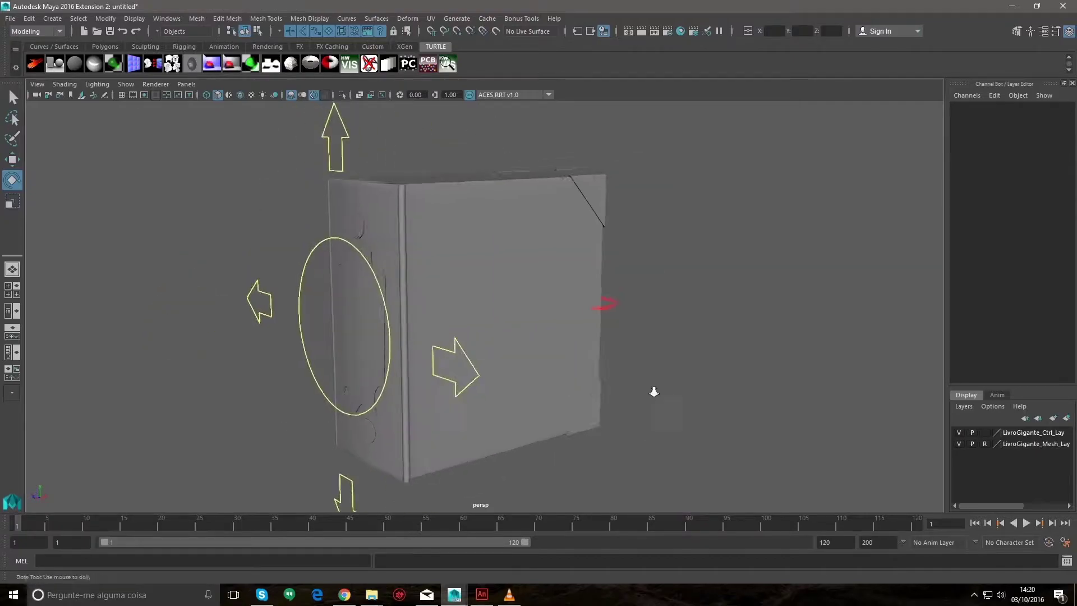
mouse_move(689, 330)
alt+mouse_down()
mouse_move(711, 324)
mouse_move(756, 359)
alt+mouse_up()
Move the telescope's swivel control and spin the telescope around its base
right_click(613, 314)
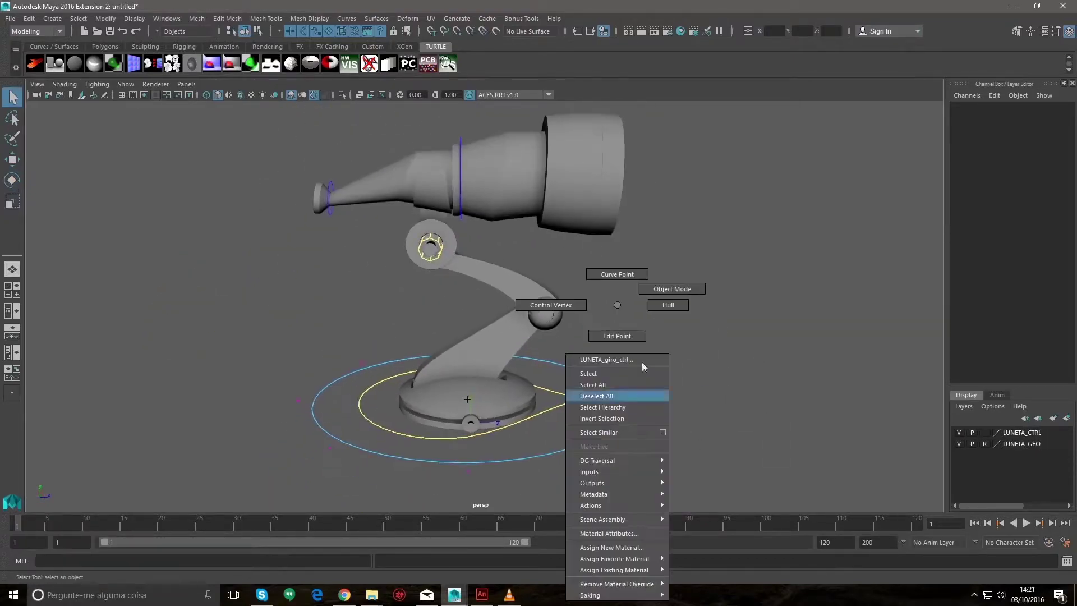
click(641, 362)
key(w)
drag(467, 399, 524, 385)
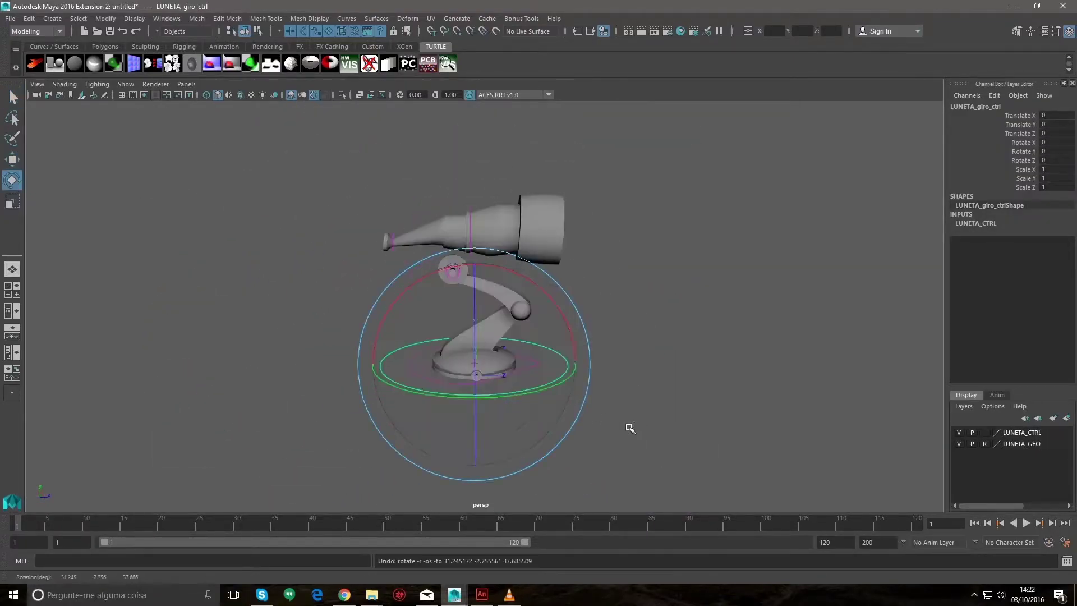
click(572, 371)
key(f)
alt+drag(616, 381, 642, 372)
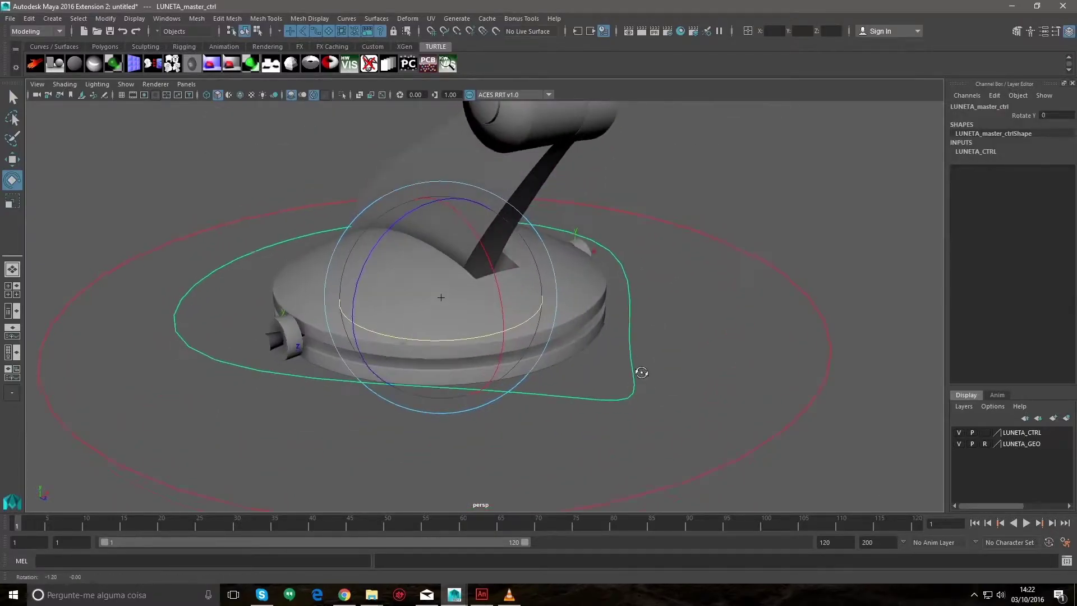
mouse_move(481, 392)
mouse_down()
mouse_move(372, 373)
mouse_move(482, 469)
mouse_move(525, 412)
mouse_up()
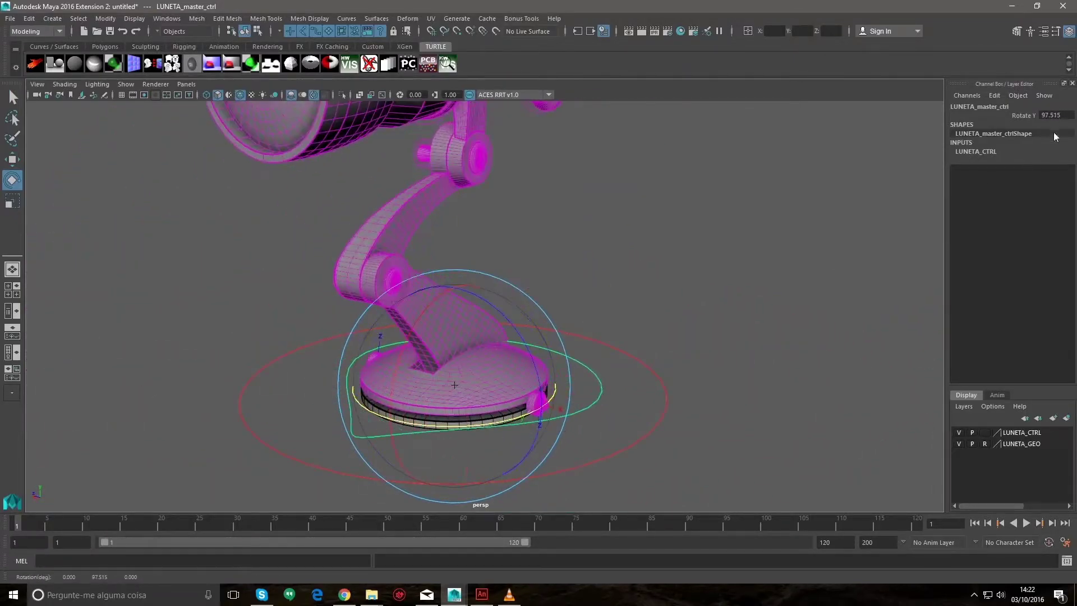
Tilt the telescope head with its handle control, then undo the head rotation
click(614, 357)
alt+drag(614, 357, 654, 343)
scroll(654, 343, up, 3)
click(424, 237)
mouse_move(491, 247)
mouse_down()
mouse_move(486, 277)
mouse_move(442, 147)
mouse_move(409, 279)
mouse_move(329, 150)
mouse_up()
key(w)
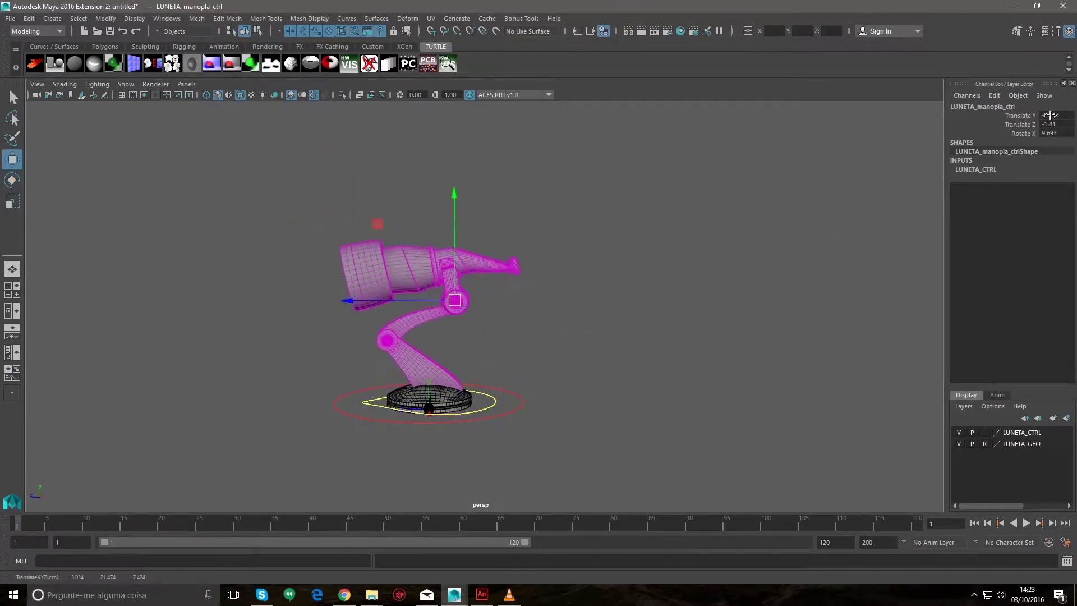
click(426, 263)
alt+drag(426, 264, 362, 355)
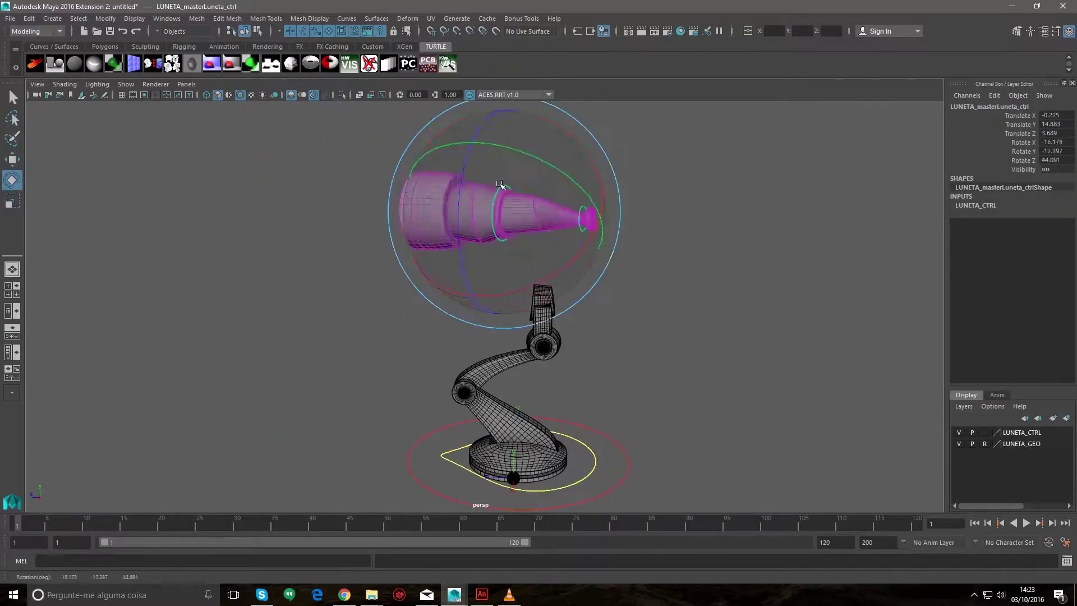
key(ctrl+z)
click(782, 432)
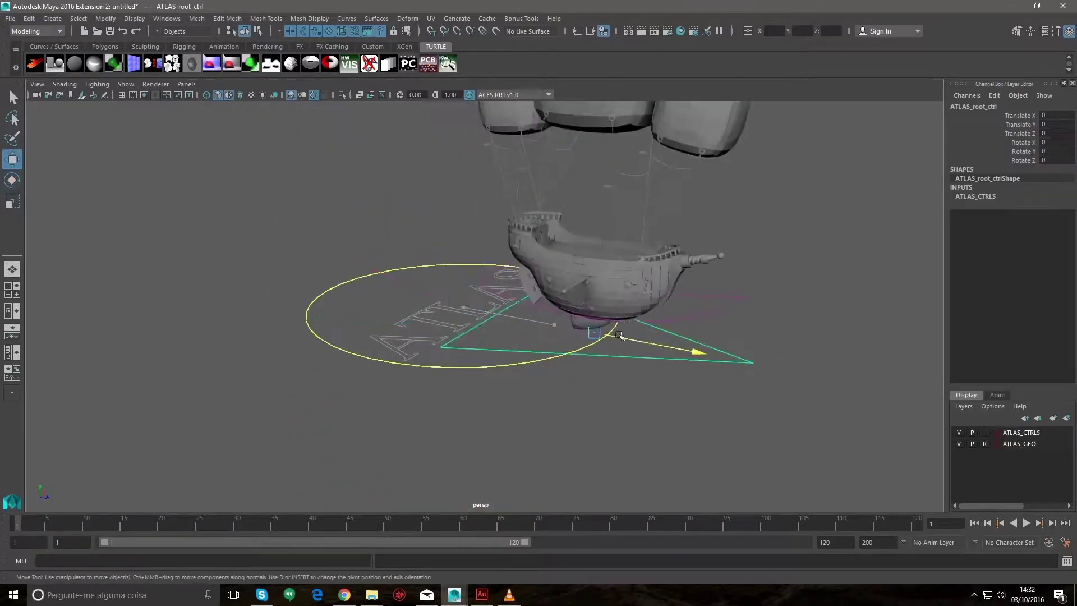
Level the airship by zeroing its Rotate X/Y/Z and turn CONVES and PROPS on
key(ctrl+z)
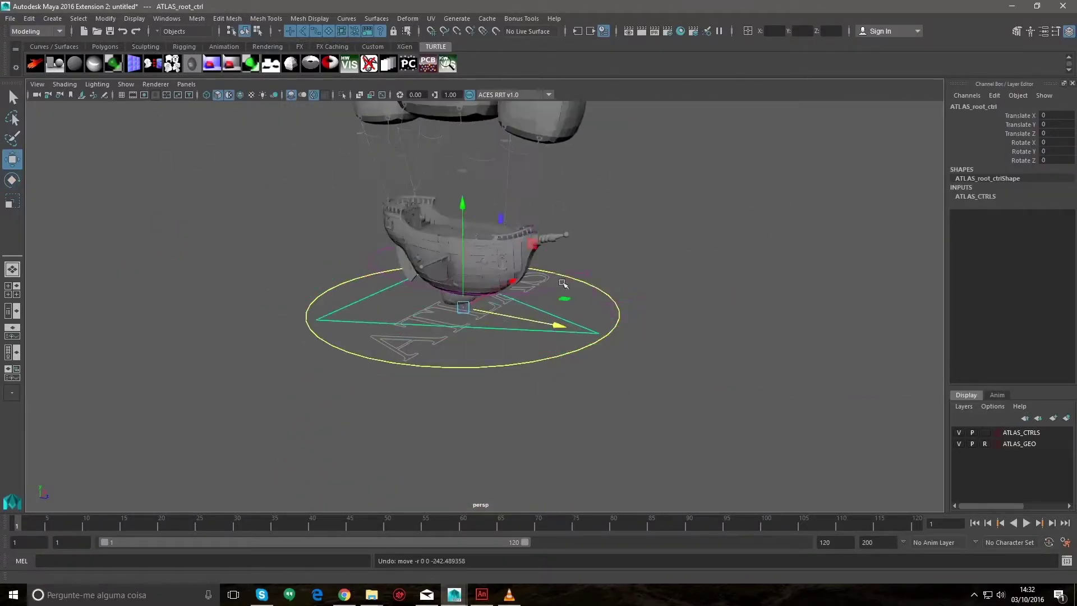
alt+drag(500, 271, 660, 340)
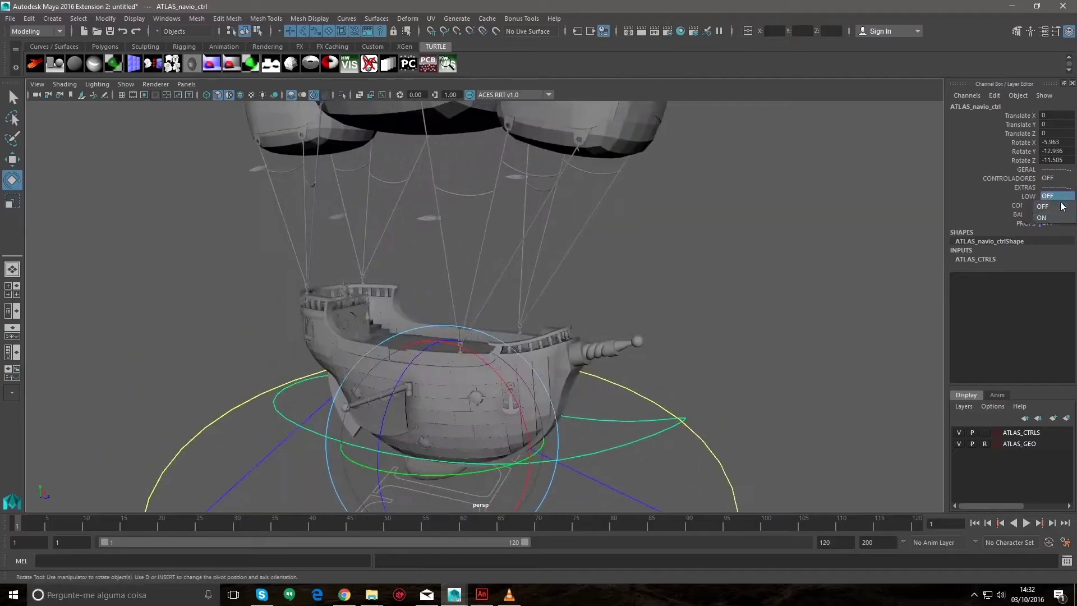
click(521, 320)
drag(522, 292, 589, 236)
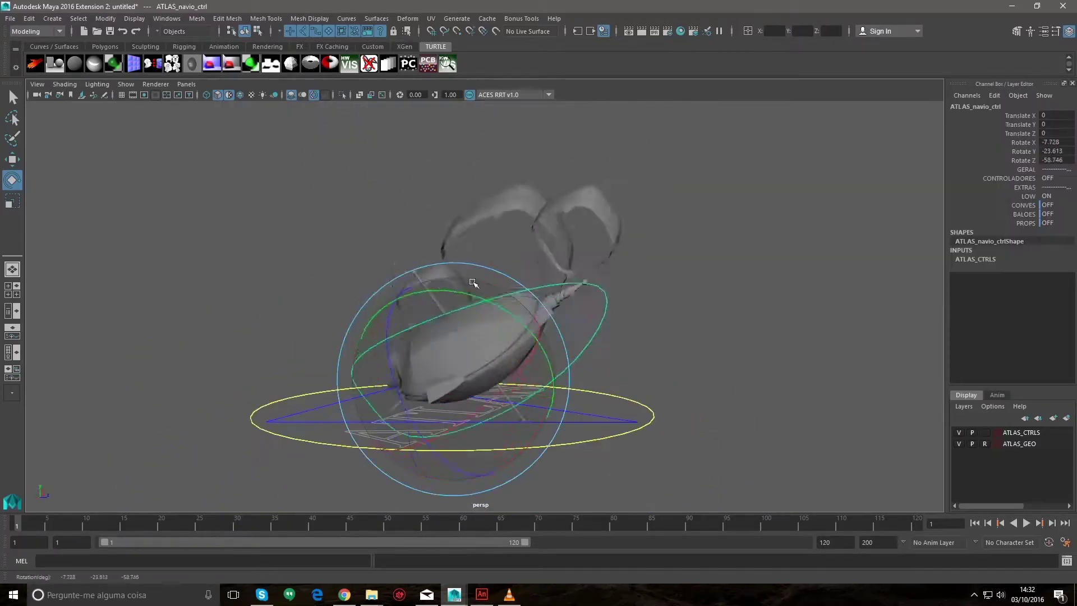
text(0)
key(Return)
click(1049, 205)
click(1058, 209)
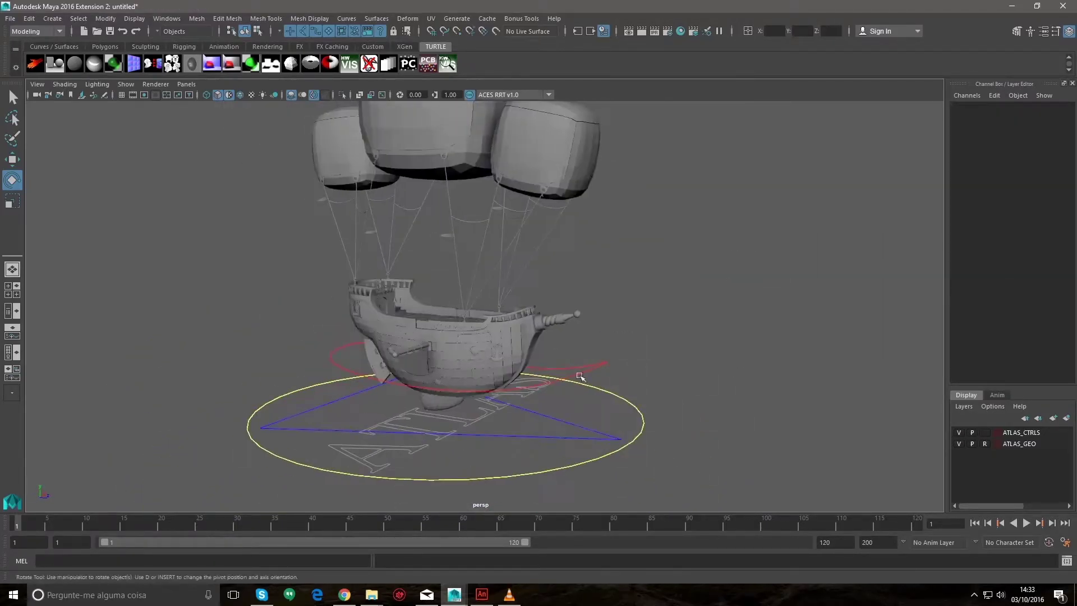
alt+drag(505, 280, 555, 317)
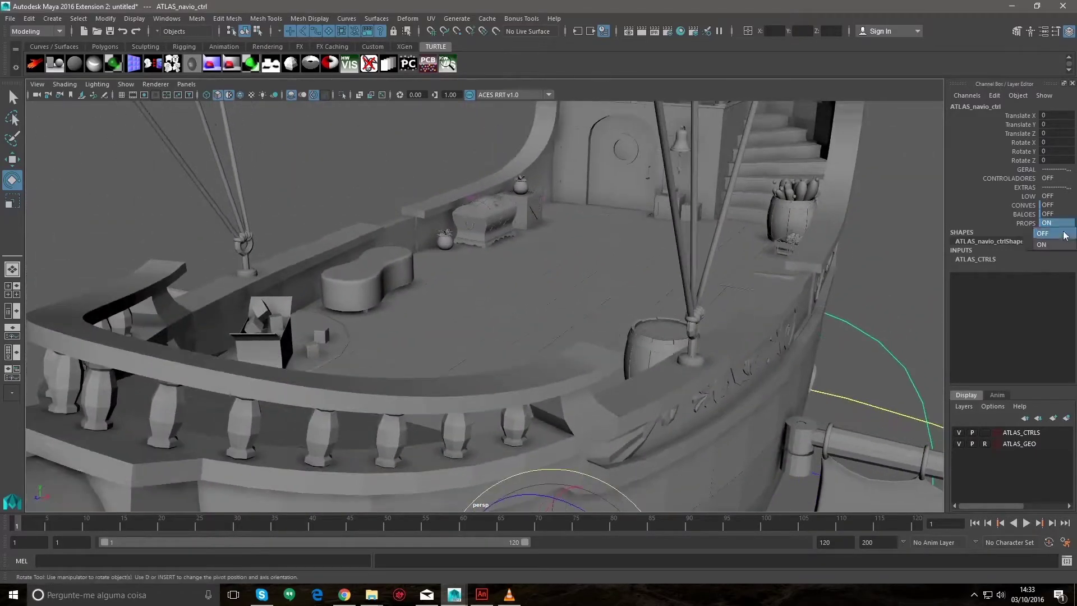
key(f)
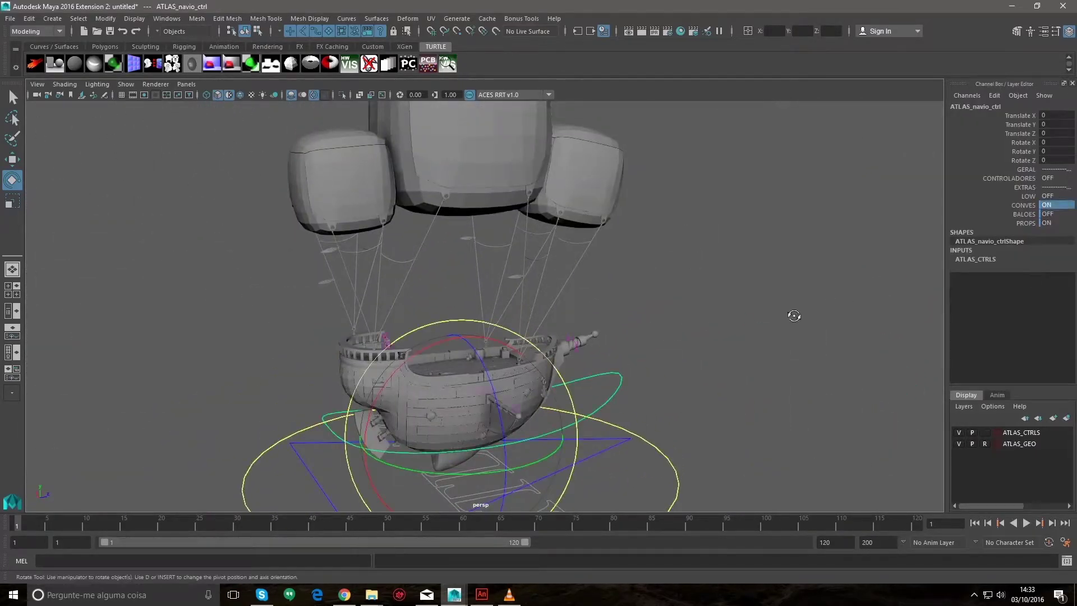
Undo and frame back through the bowsprit, anchor, boom and sail control poses
click(575, 340)
key(f)
key(ctrl+z)
key(f)
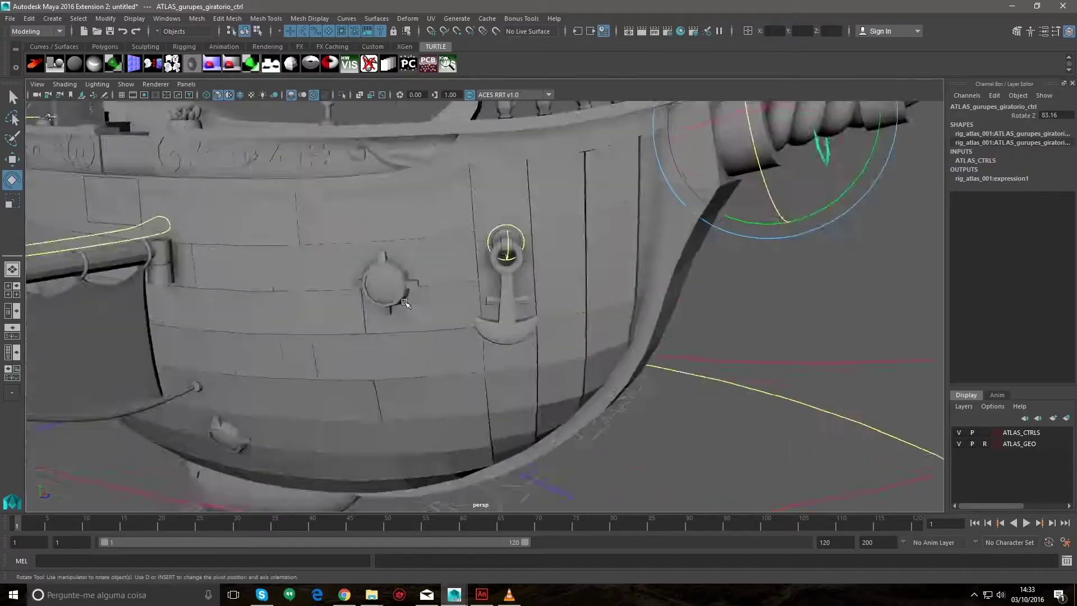
key(ctrl+z)
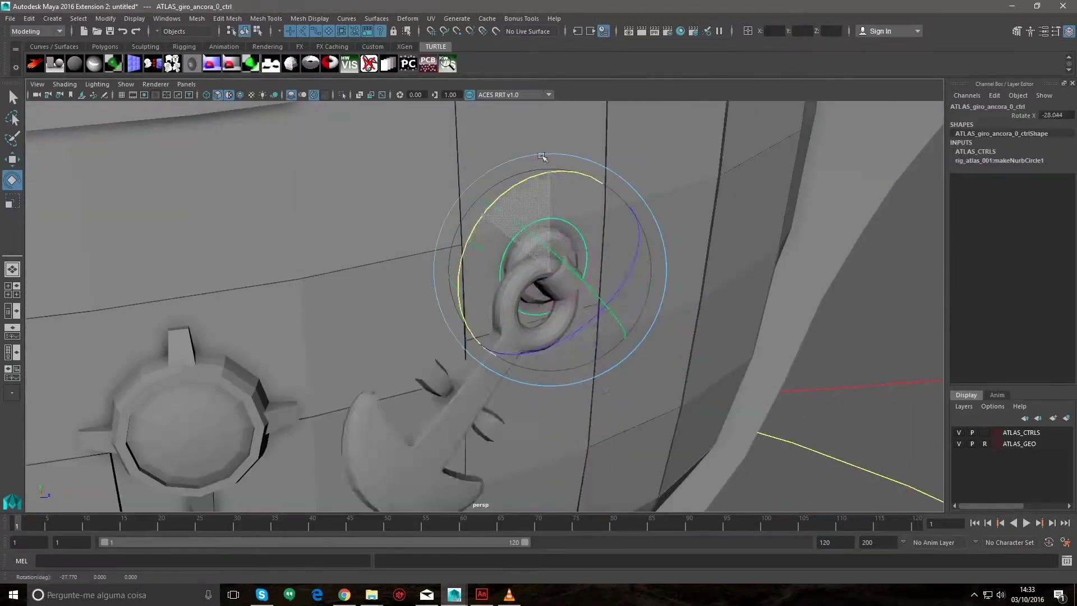
key(f)
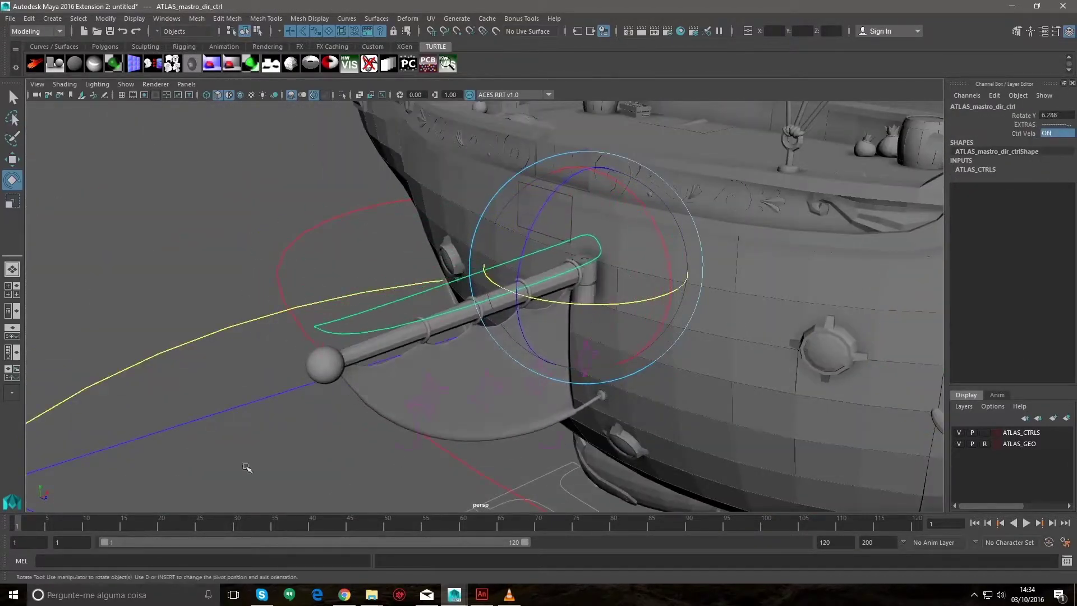
key(ctrl+z)
key(f)
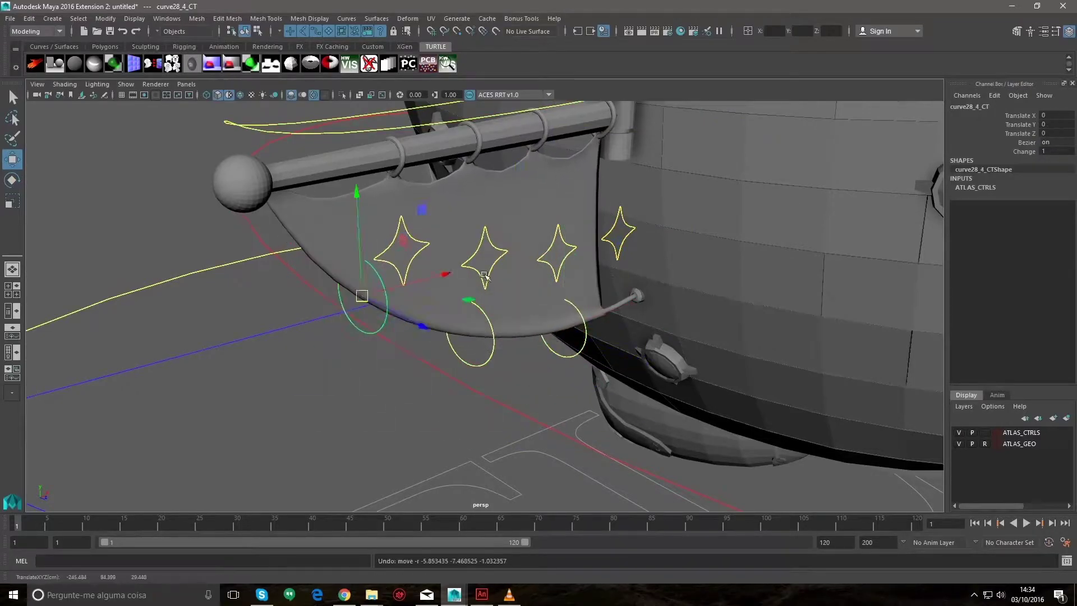
key(ctrl+z)
key(f)
key(ctrl+z)
key(f)
key(ctrl+z)
key(f)
key(ctrl+z)
key(f)
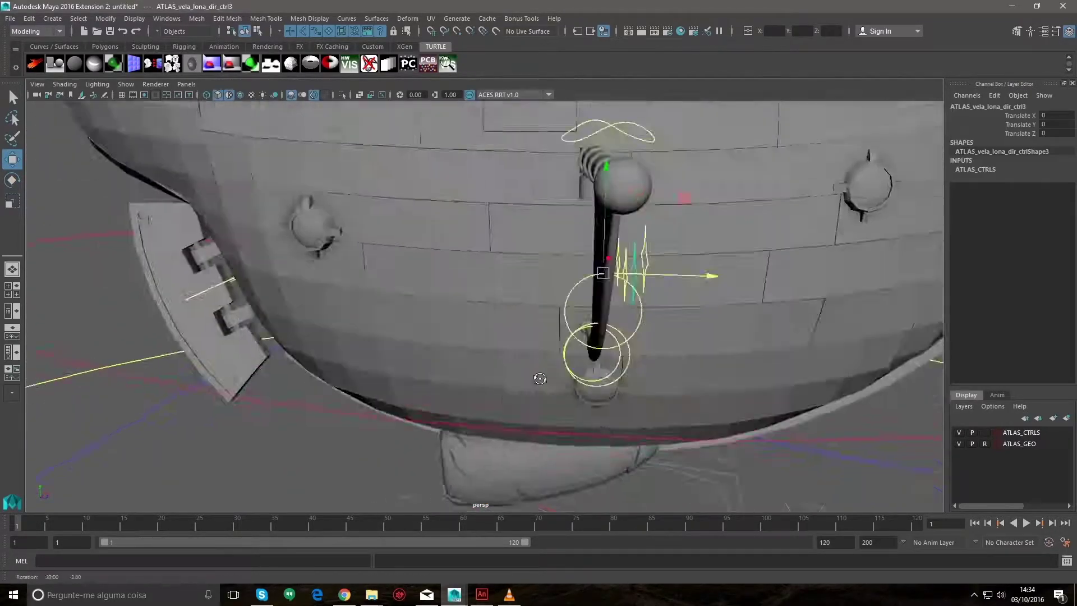
Undo further through the rudder, cabin door and bell poses back to the ship control
key(ctrl+z)
key(f)
key(ctrl+z)
key(f)
key(ctrl+z)
key(f)
key(e)
scroll(673, 352, up, 2)
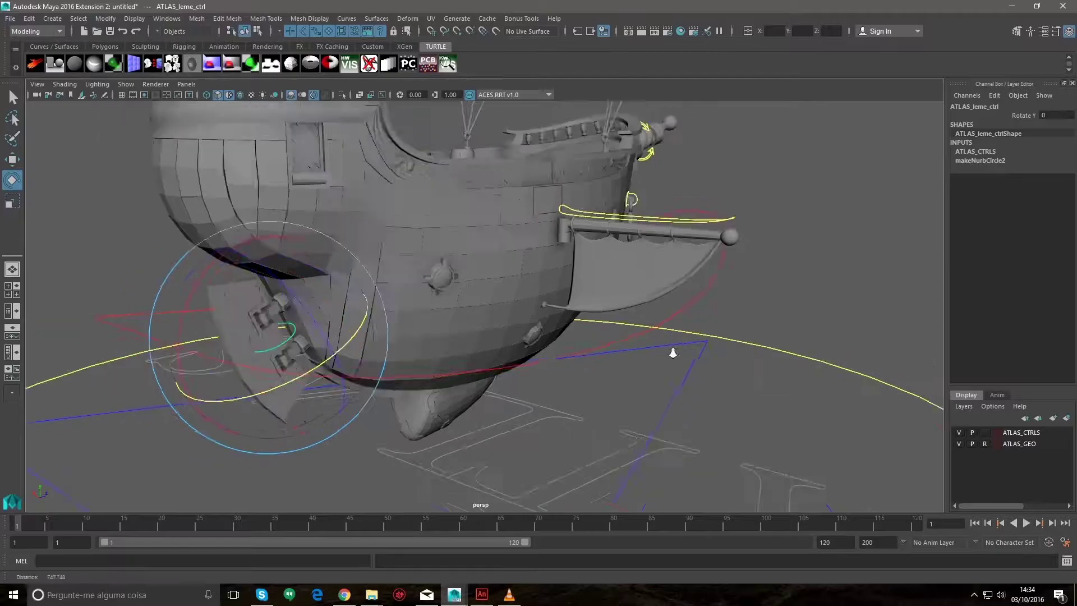
key(ctrl+z)
key(f)
key(ctrl+z)
key(f)
scroll(522, 379, up, 3)
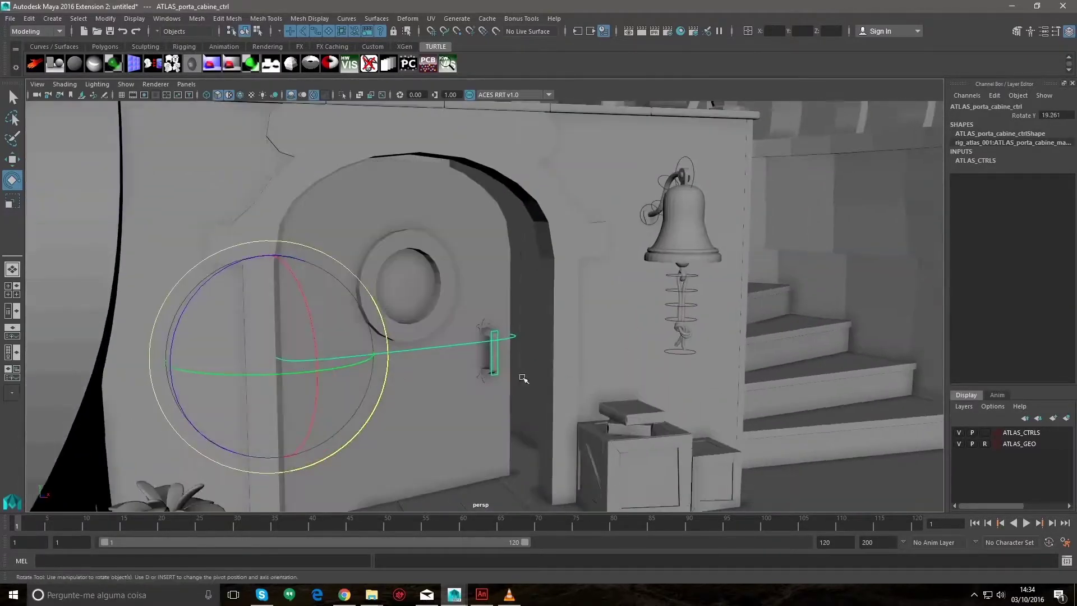
key(ctrl+z)
key(ctrl+z)
key(ctrl+z)
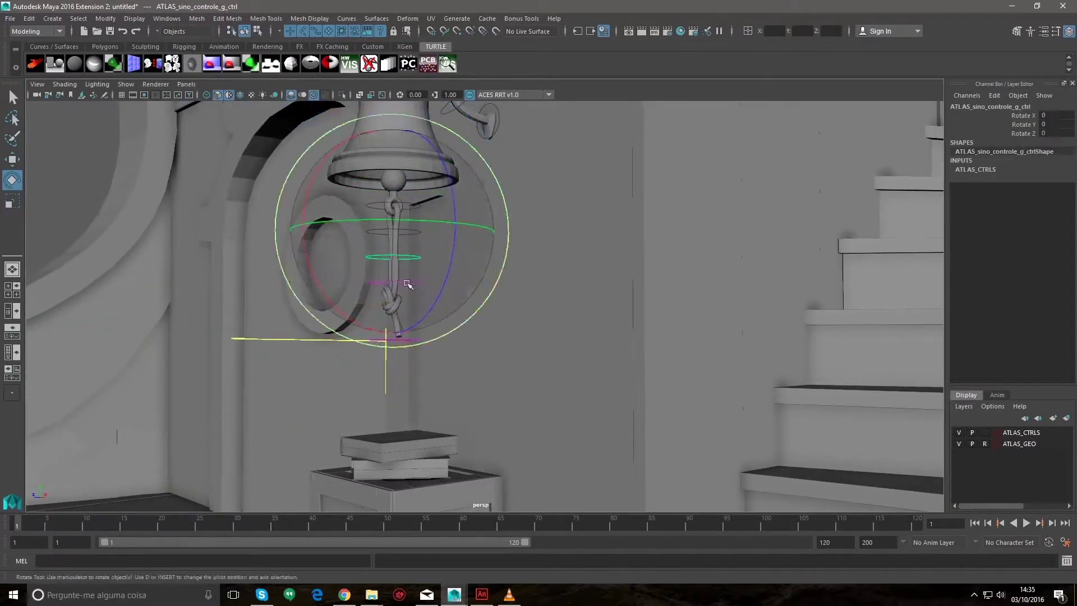
key(ctrl+z)
key(ctrl+z)
key(ctrl+z)
key(ctrl+z)
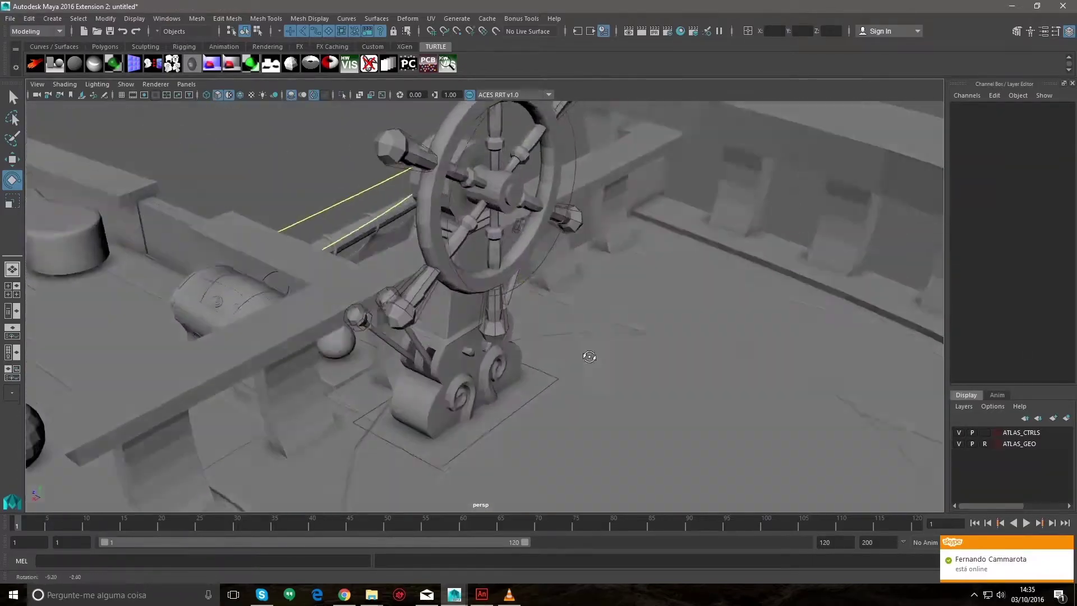
key(ctrl+z)
key(ctrl+z)
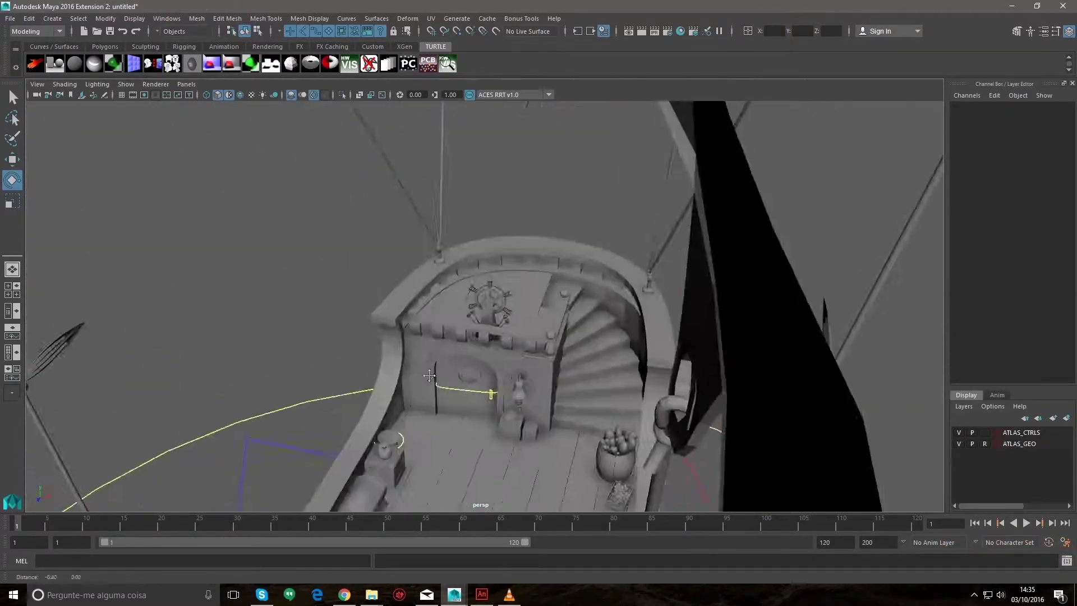
key(ctrl+z)
key(ctrl+z)
key(ctrl+z)
key(ctrl+z)
key(ctrl+z)
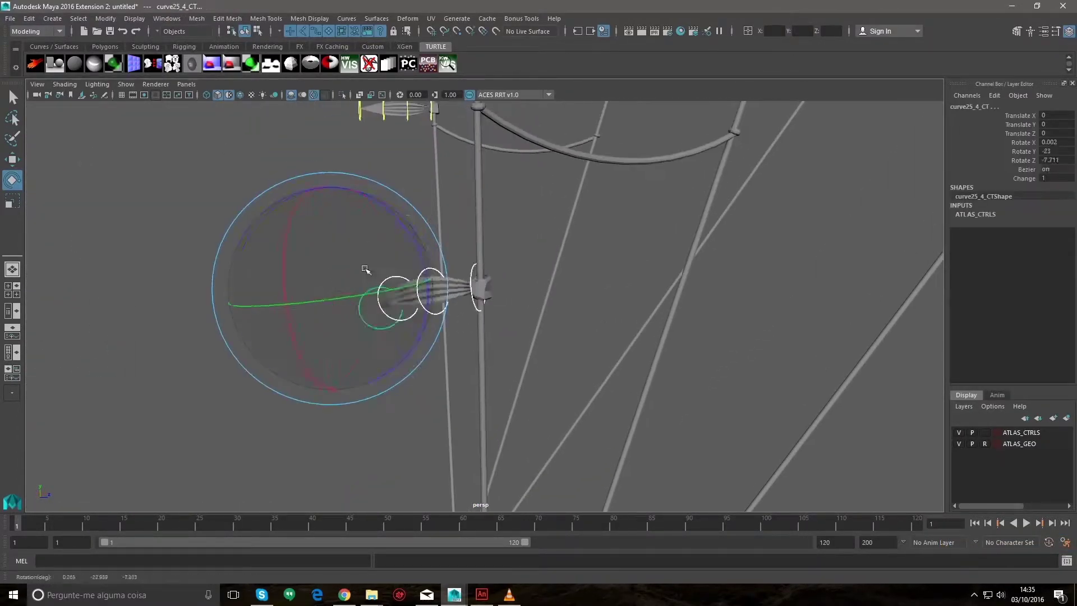
Shift and tilt the airship's balloon controls, then undo them back to the resting cluster
key(ctrl+z)
key(ctrl+z)
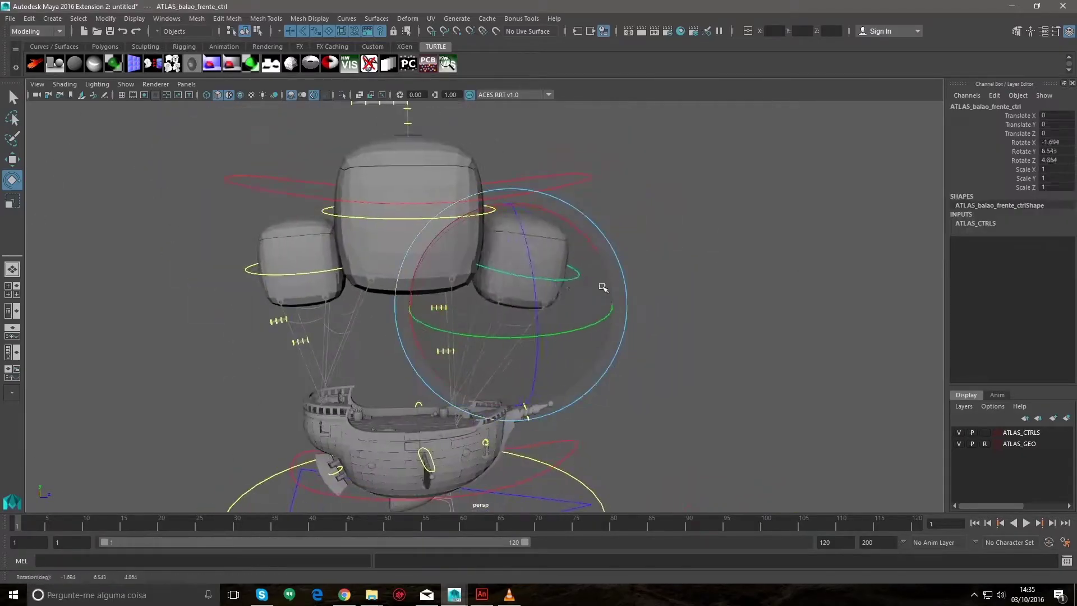
key(ctrl+z)
key(w)
drag(564, 303, 609, 308)
key(ctrl+z)
key(ctrl+z)
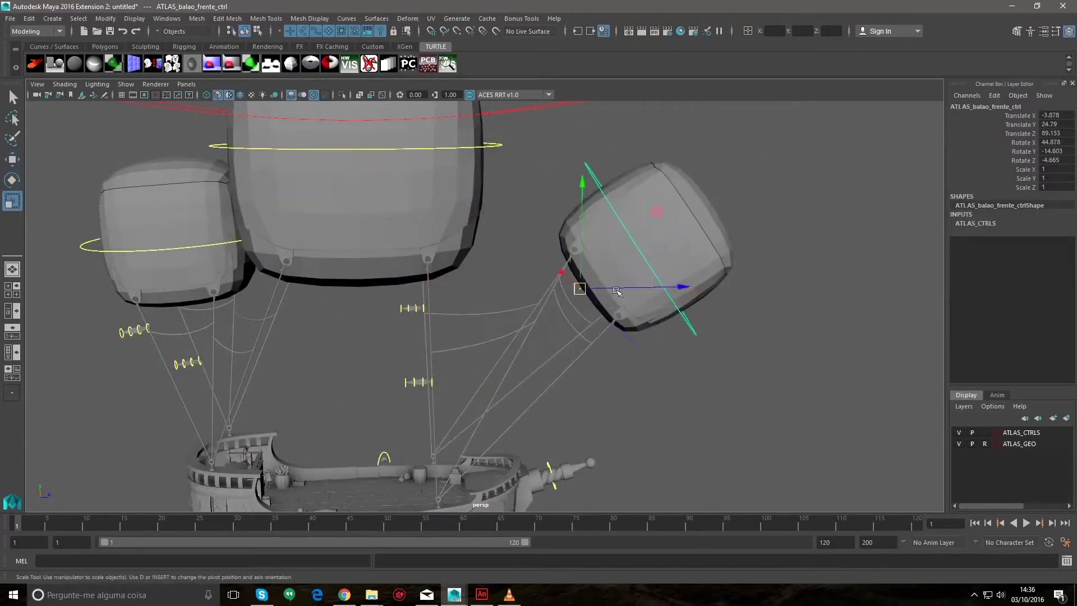
key(ctrl+z)
key(ctrl+z)
key(e)
key(ctrl+z)
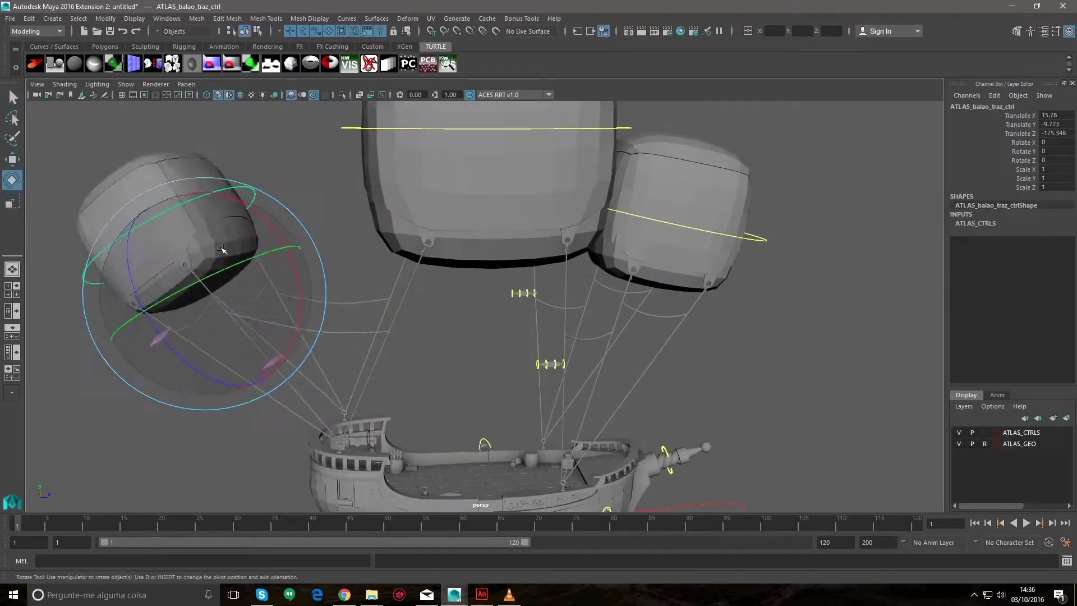
key(ctrl+z)
key(ctrl+z)
key(ctrl+z)
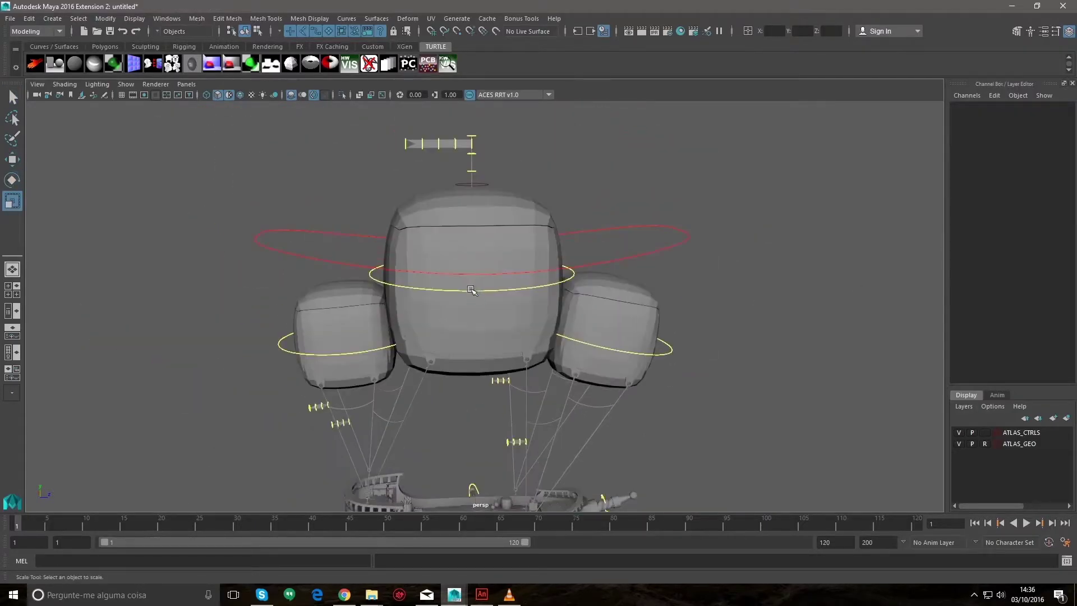
key(ctrl+z)
key(w)
key(ctrl+z)
key(ctrl+z)
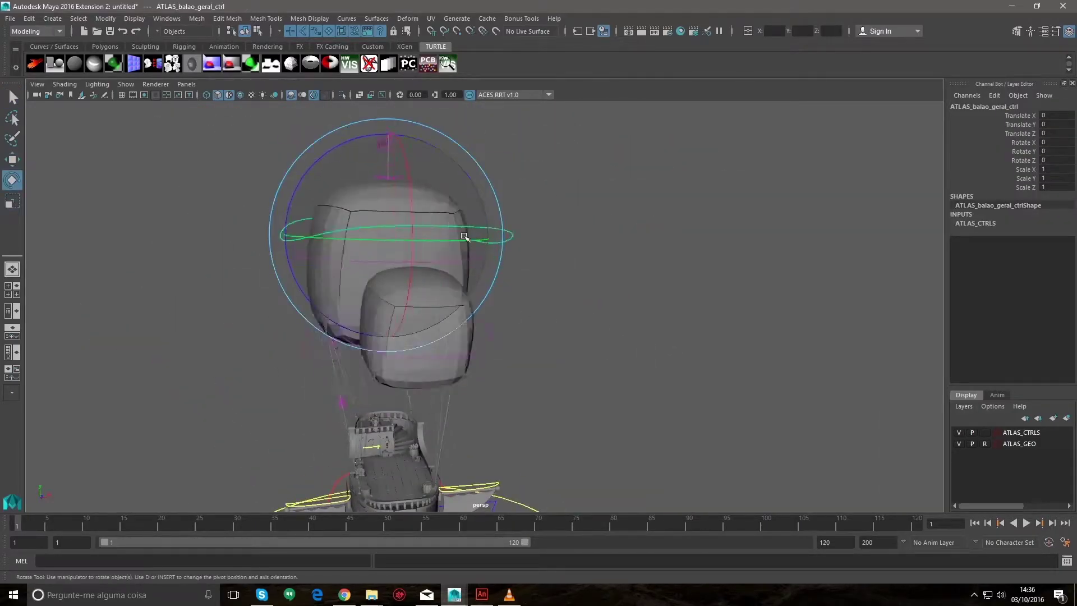
key(ctrl+z)
key(ctrl+z)
key(ctrl+z)
key(ctrl+z)
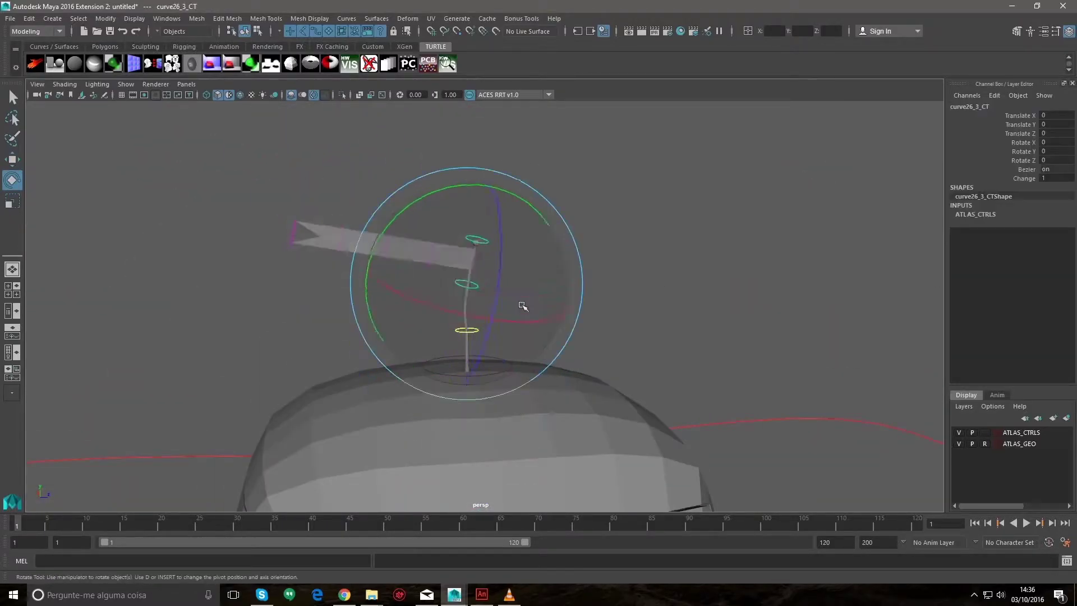
key(ctrl+z)
key(ctrl+z)
key(ctrl+z)
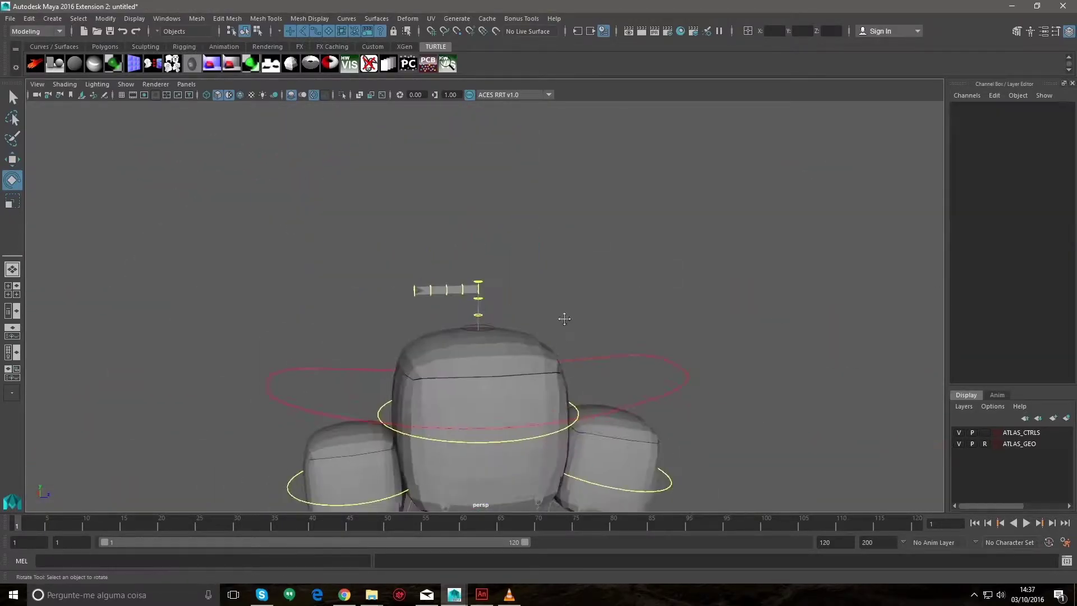
key(ctrl+z)
Select V_controlePelos_ctrl and rotate it to tilt the broom's bristles
click(1057, 205)
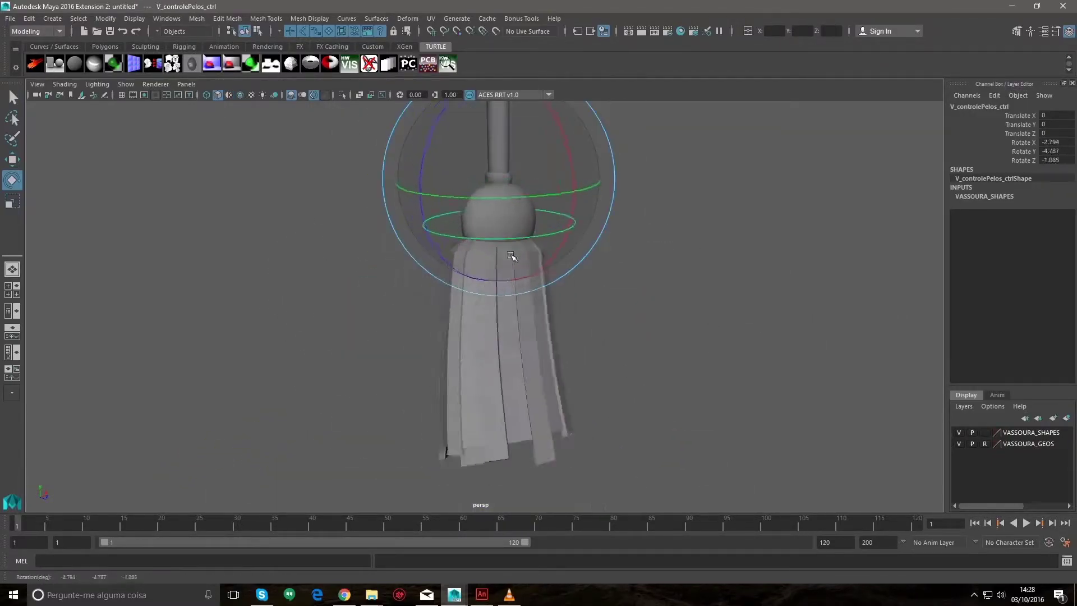
drag(487, 357, 512, 256)
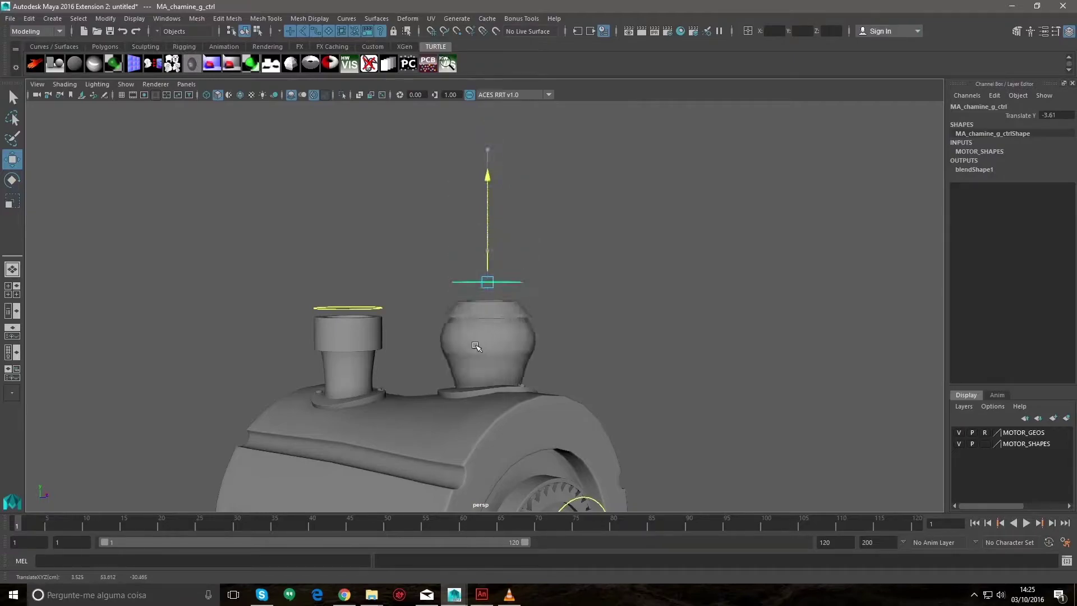
Undo the chimney stretch and spin the gears by dragging the GIRO ENGRENAGEM value
key(ctrl+z)
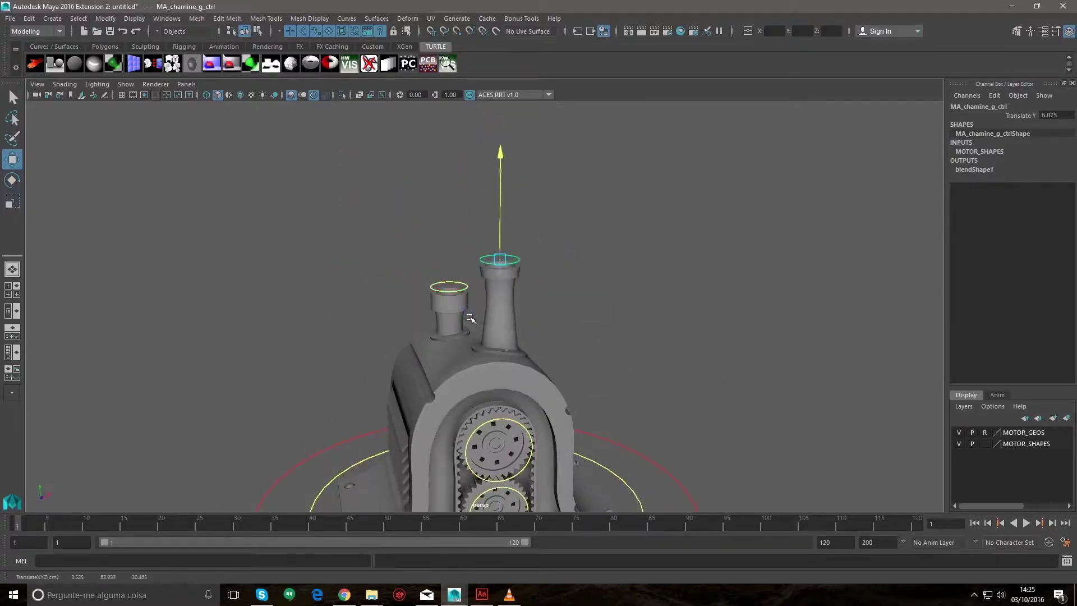
alt+drag(678, 412, 645, 307)
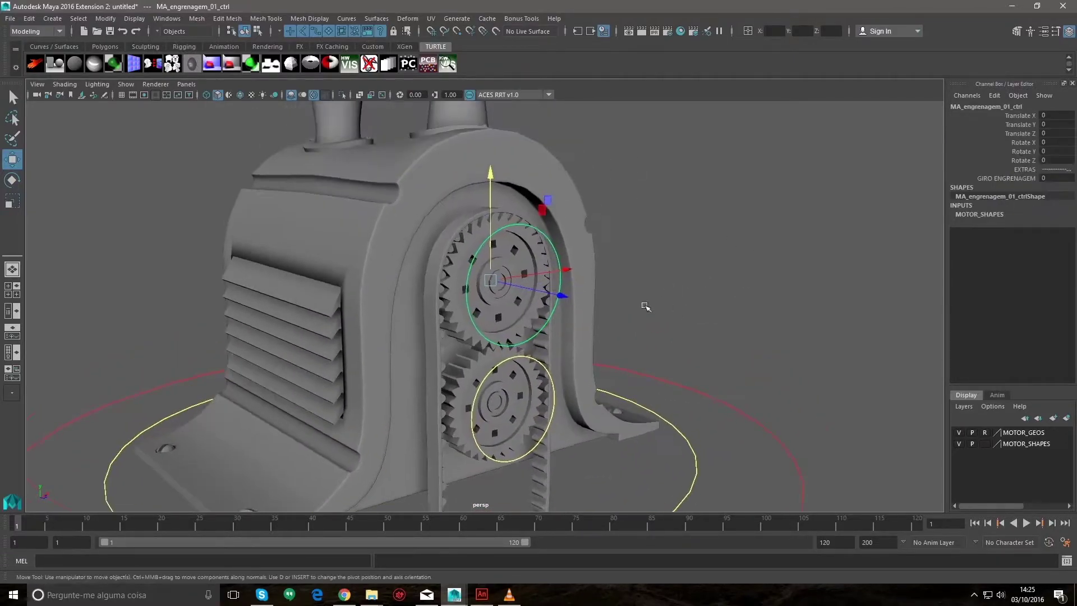
ctrl+alt+drag(481, 240, 637, 301)
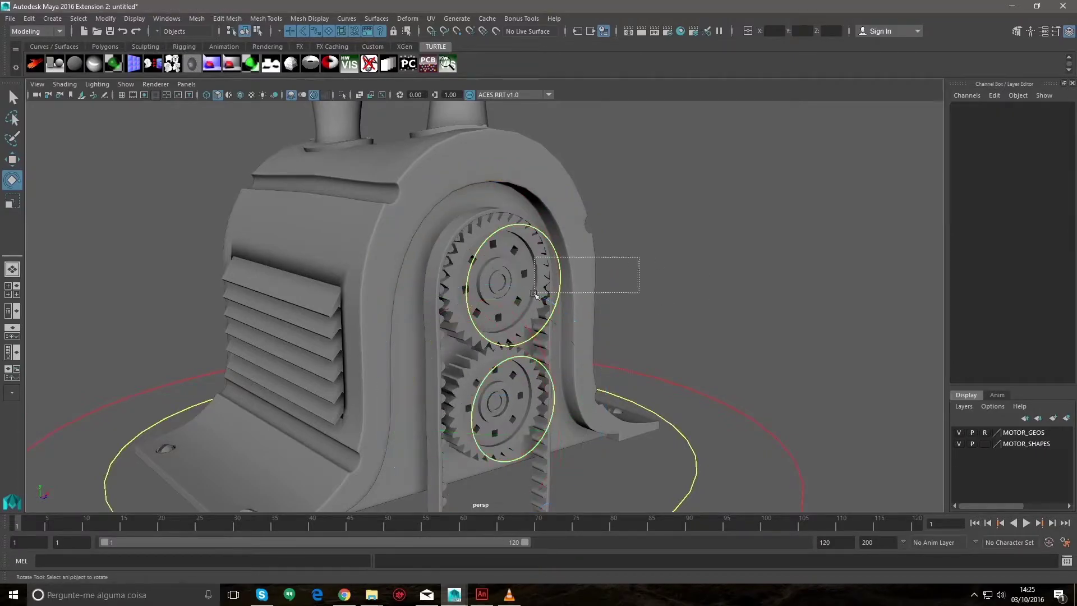
key(w)
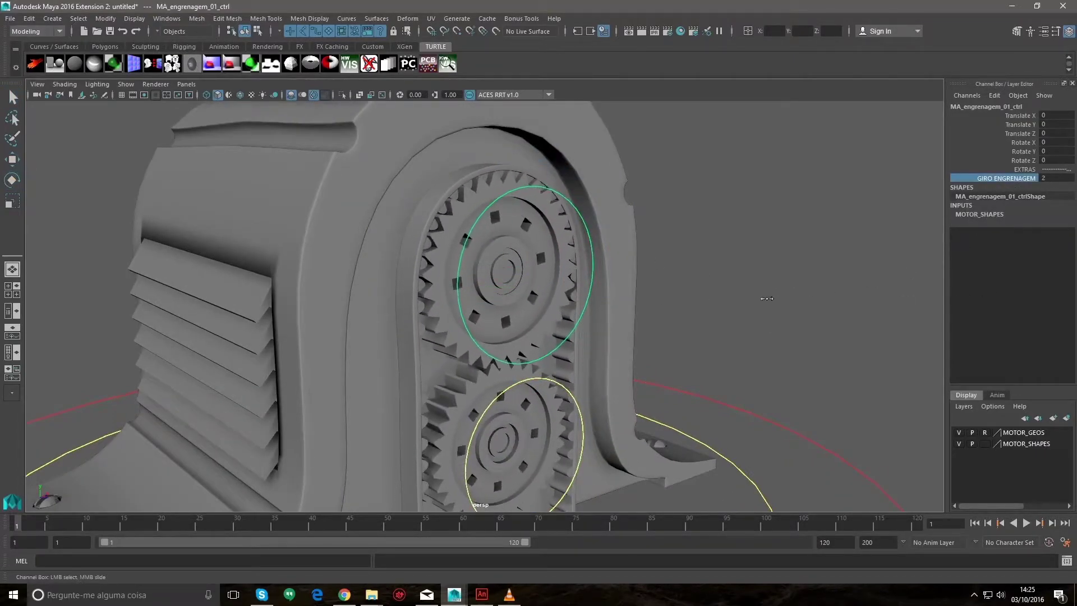
alt+right_drag(767, 326, 851, 368)
middle_drag(851, 368, 276, 100)
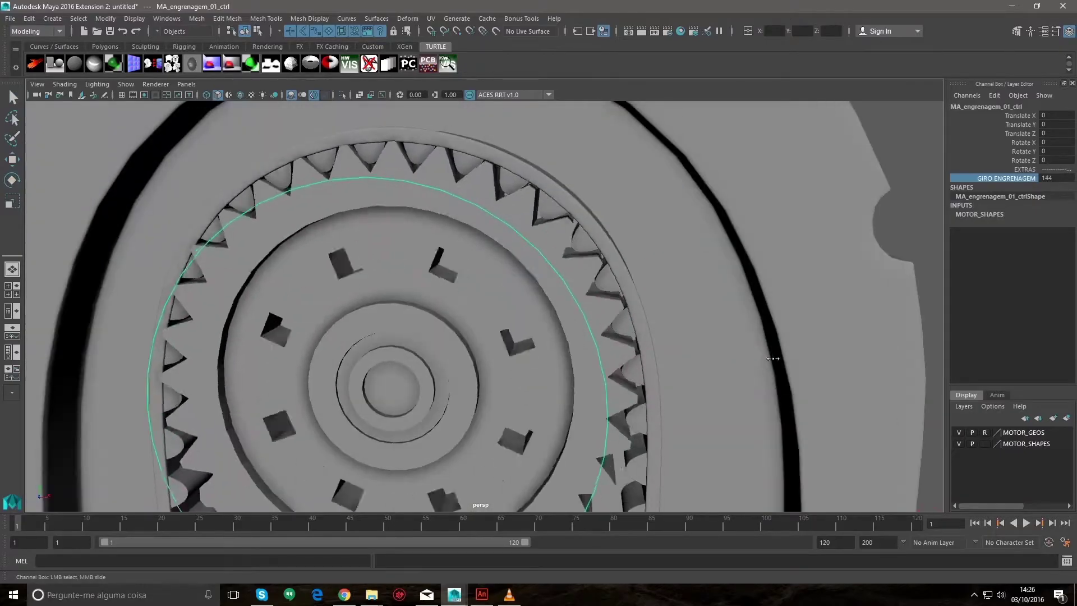
Enable Wireframe on Shaded and spin the gears further, reaching GIRO ENGRENAGEM 384
click(240, 94)
alt+right_drag(504, 281, 393, 224)
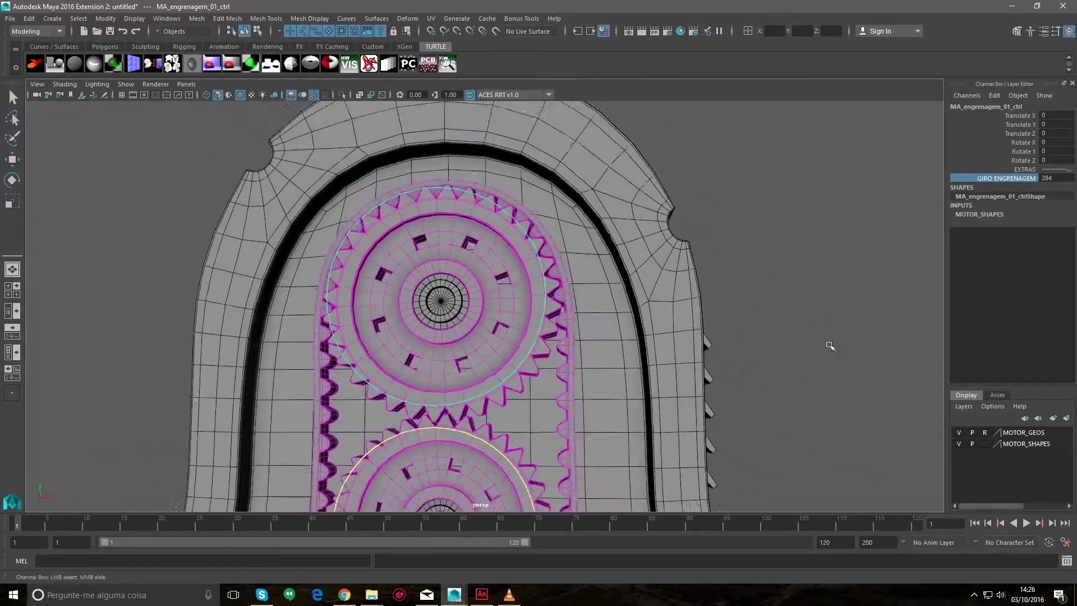
middle_drag(729, 266, 860, 265)
alt+drag(913, 283, 842, 292)
middle_drag(841, 292, 870, 278)
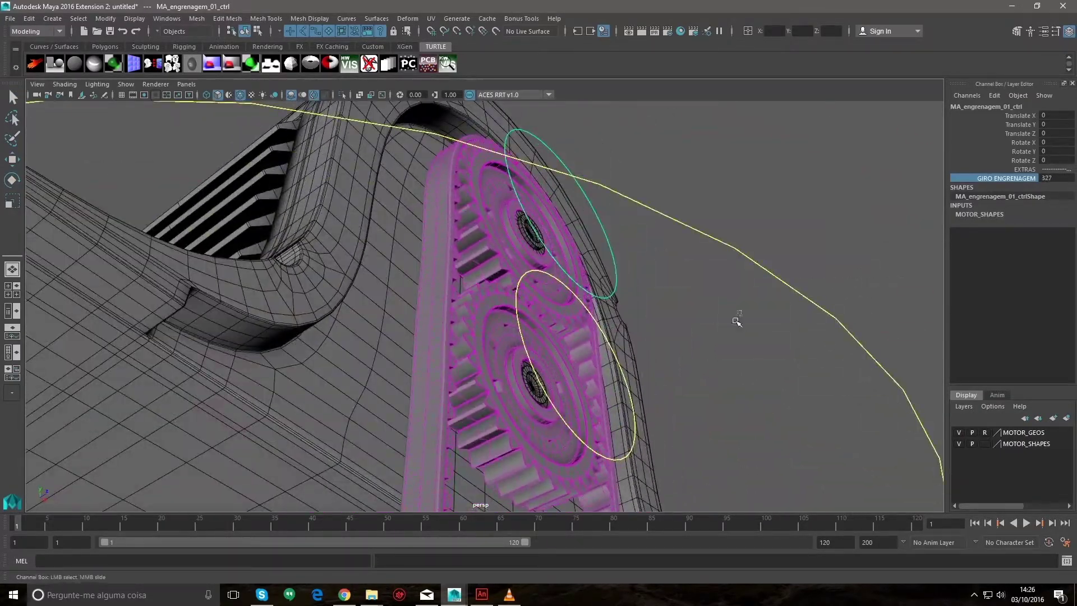
alt+drag(736, 320, 817, 332)
alt+right_drag(818, 332, 637, 271)
alt+right_drag(336, 252, 668, 373)
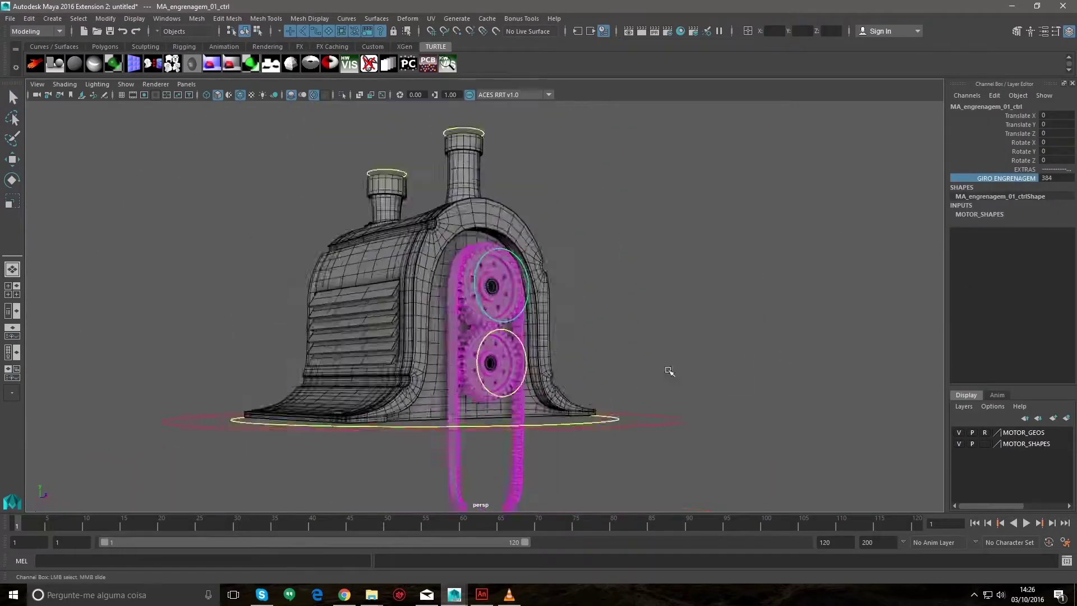
mouse_move(668, 372)
alt+mouse_down()
mouse_move(809, 360)
mouse_move(842, 295)
alt+mouse_up()
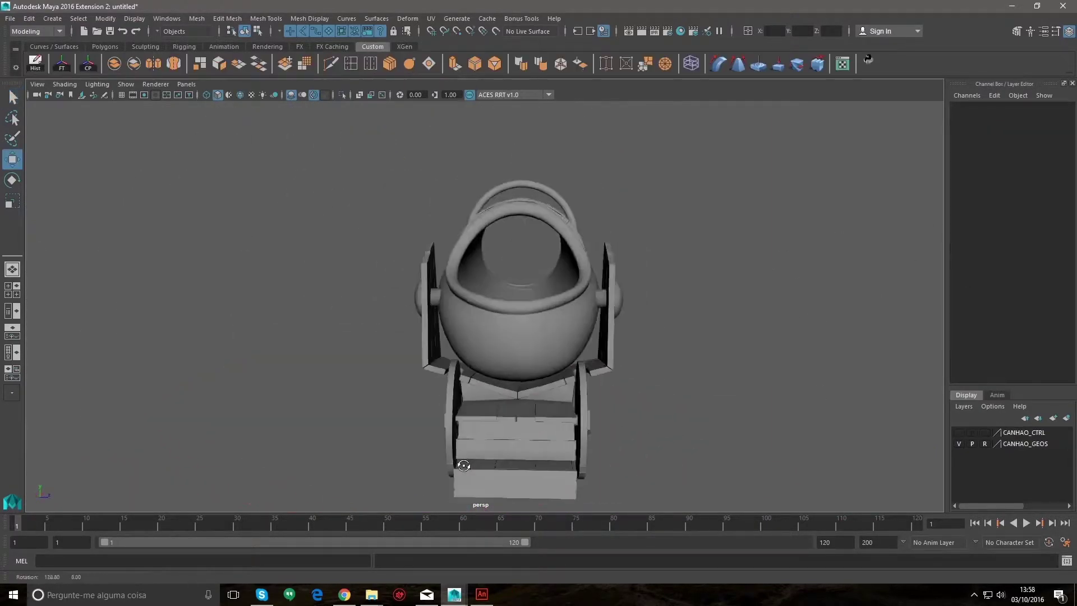
Show the cannon's control layer and pull the ring control away from the cannon
mouse_move(463, 465)
alt+mouse_down()
mouse_move(719, 471)
mouse_move(648, 452)
alt+mouse_up()
click(958, 432)
click(415, 206)
middle_drag(415, 206, 263, 124)
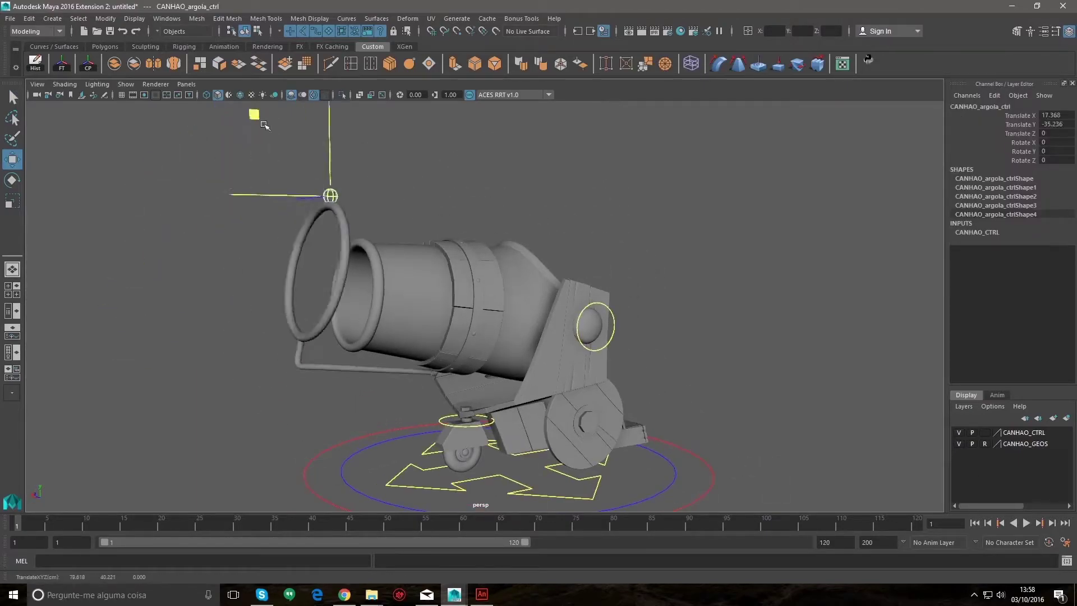
alt+drag(173, 278, 348, 236)
middle_drag(348, 235, 471, 159)
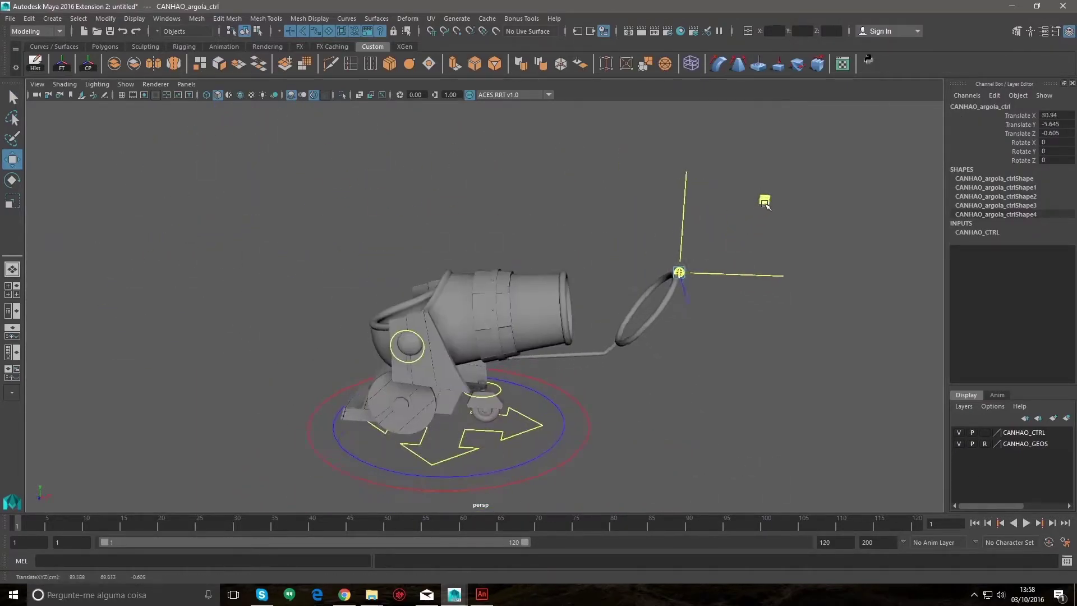
Ready the cannon body control for rotation, then try a whole-rig root rotation and undo it
alt+drag(721, 476, 606, 299)
click(607, 299)
key(e)
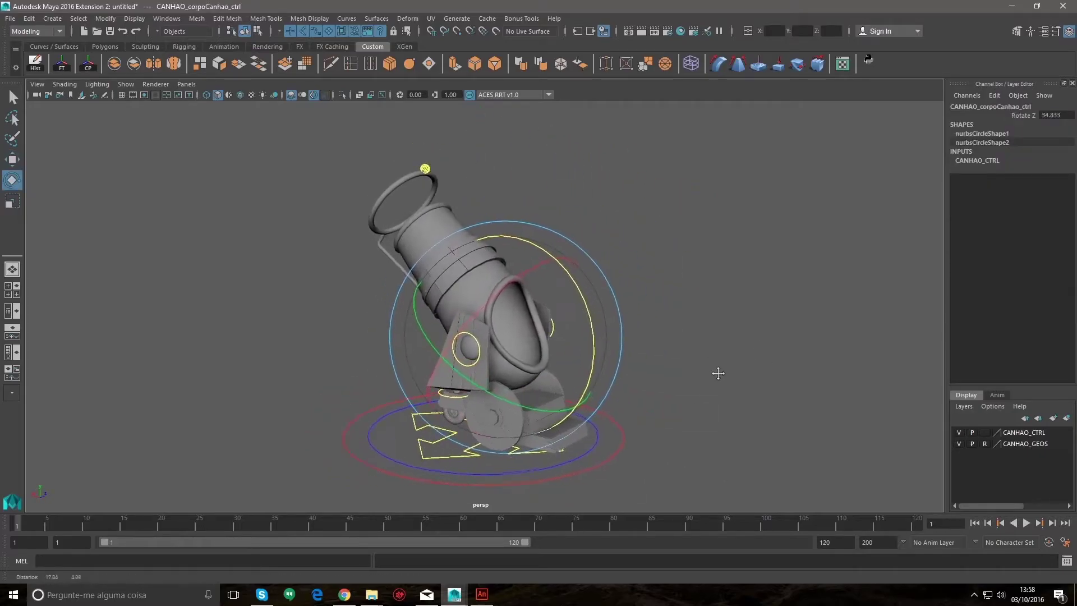
scroll(424, 490, up, 5)
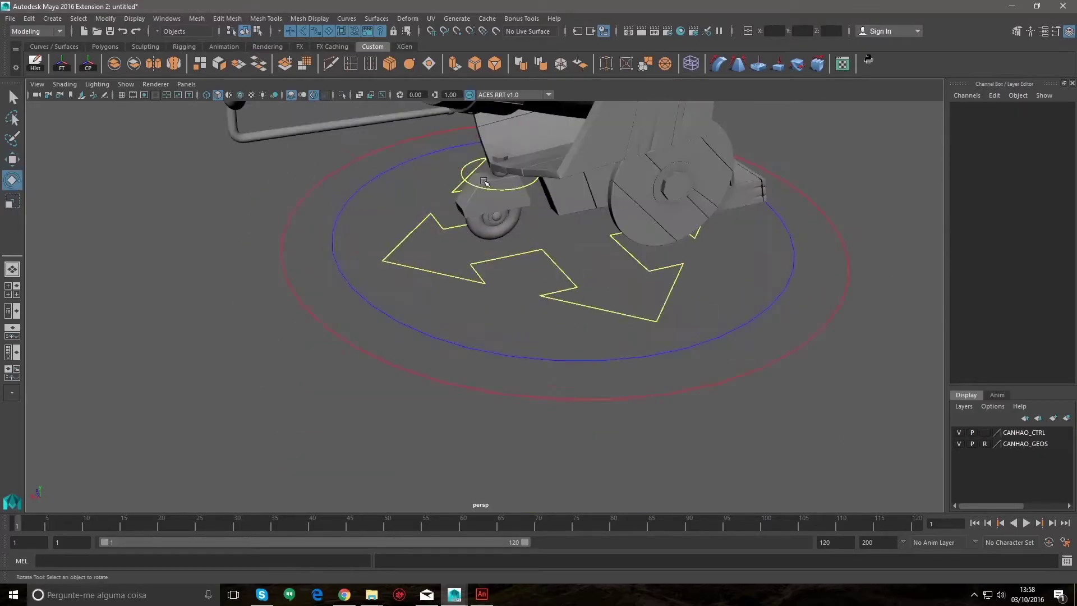
scroll(370, 282, down, 3)
click(716, 389)
mouse_move(716, 390)
mouse_down()
mouse_move(644, 351)
mouse_move(648, 313)
mouse_move(726, 393)
mouse_up()
key(ctrl+z)
key(ctrl+z)
key(ctrl+z)
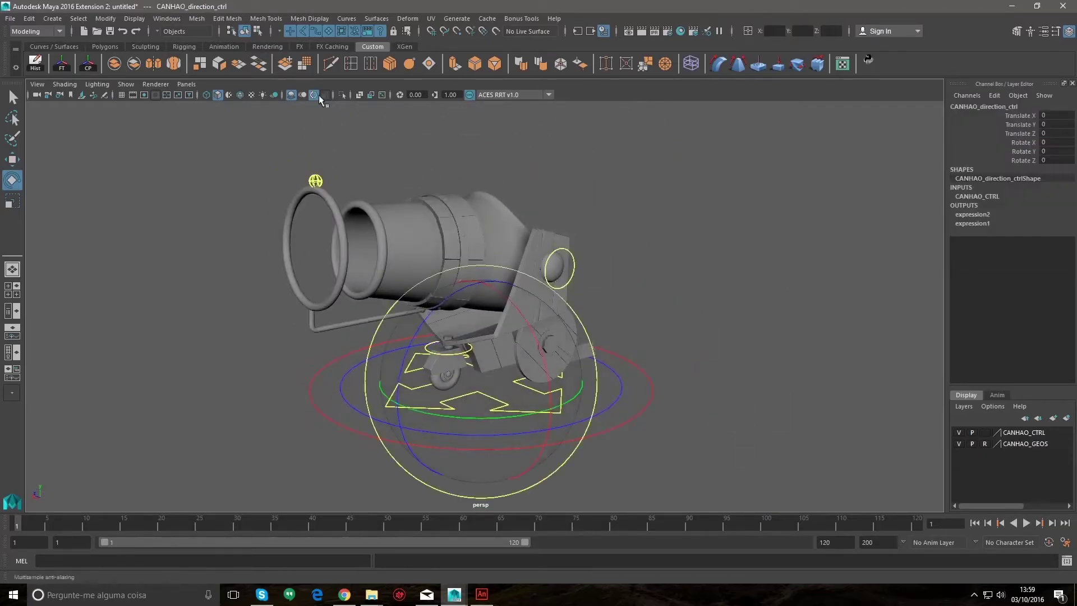
Turn on wireframe-on-shaded and drive the cannon forward with its direction control, then undo it
click(245, 101)
alt+drag(392, 225, 505, 281)
key(w)
drag(359, 354, 296, 351)
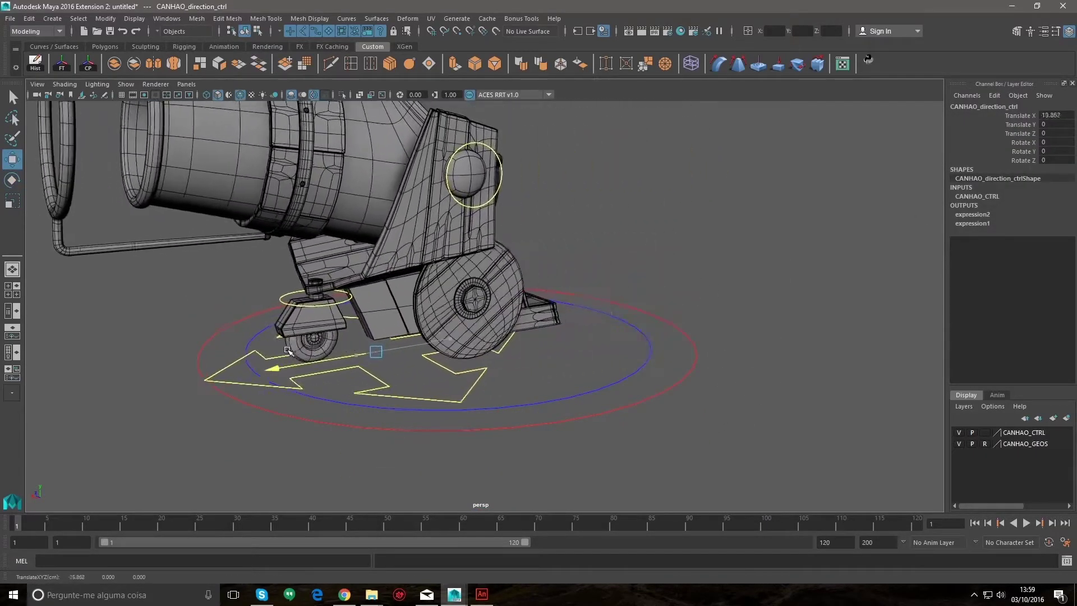
key(ctrl+z)
key(ctrl+z)
Rotate the front wheel via the direction control, then reset its Rotate Y to 0
click(393, 362)
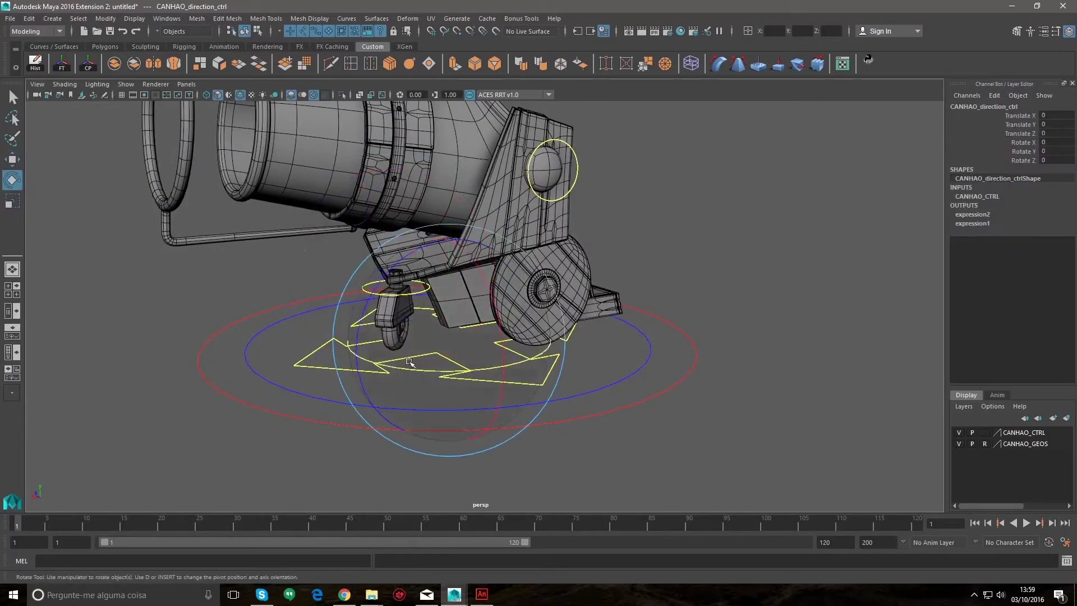
alt+drag(392, 362, 427, 359)
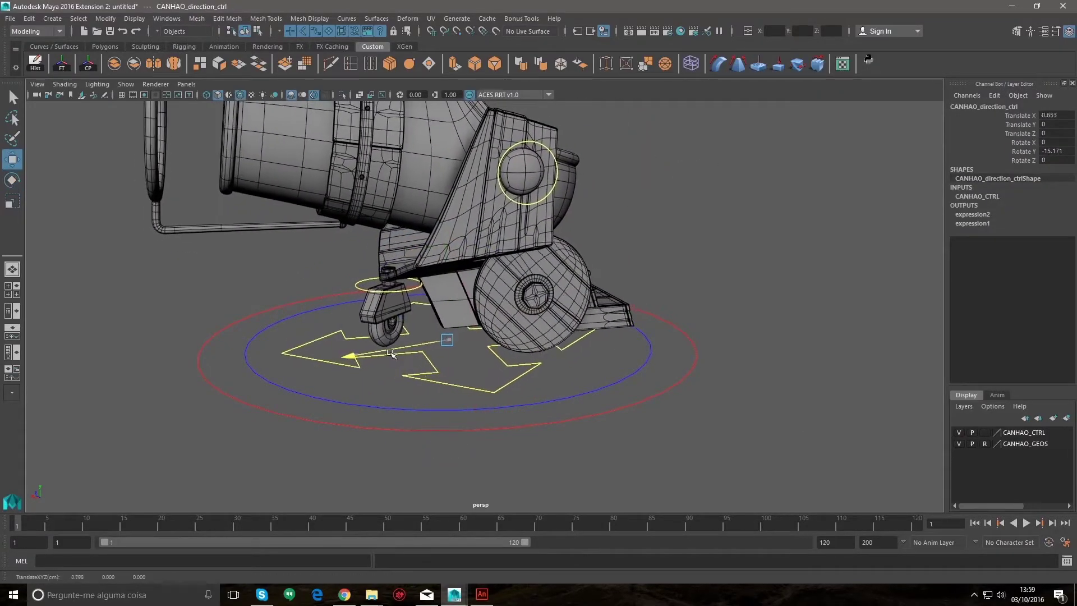
key(e)
drag(1021, 115, 1024, 161)
text(0)
key(Return)
Zoom out to frame the whole cannon and clear the selection to show the final pose
key(q)
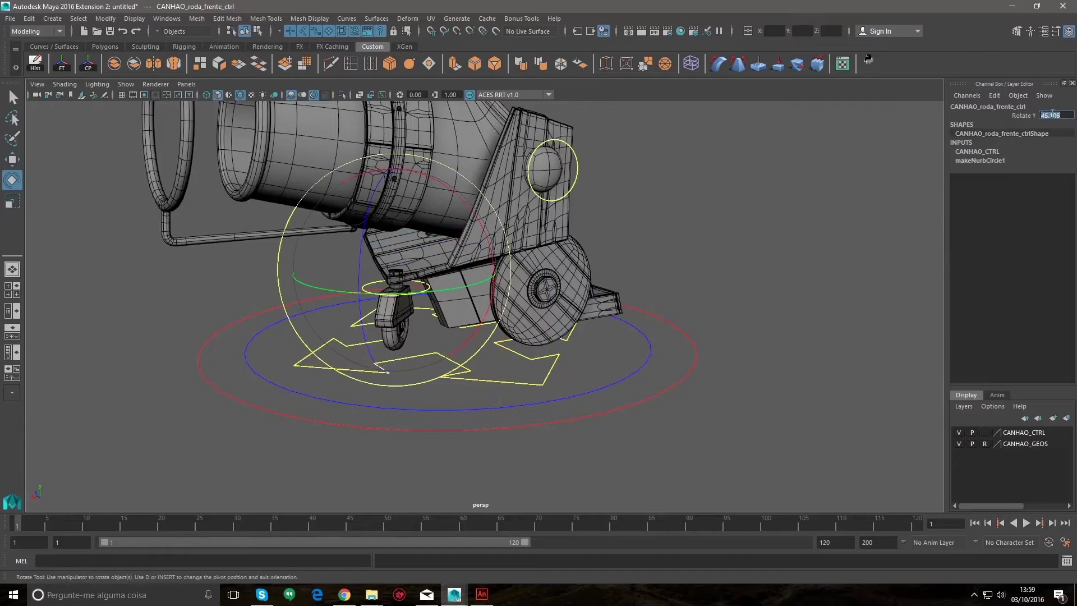
mouse_move(778, 335)
alt+mouse_down()
mouse_move(439, 438)
mouse_move(781, 385)
alt+mouse_up()
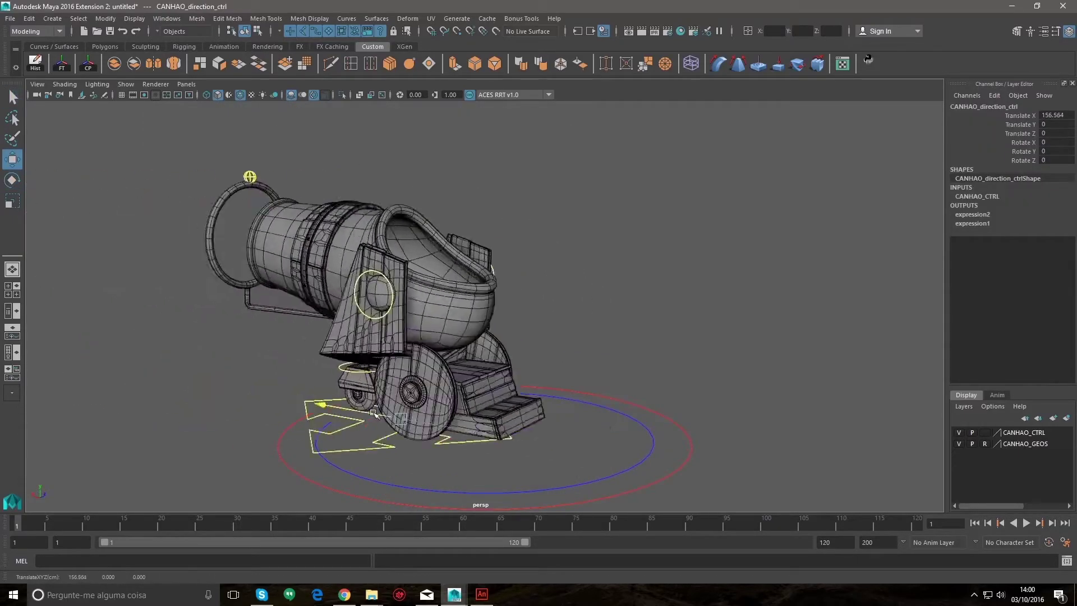
click(781, 385)
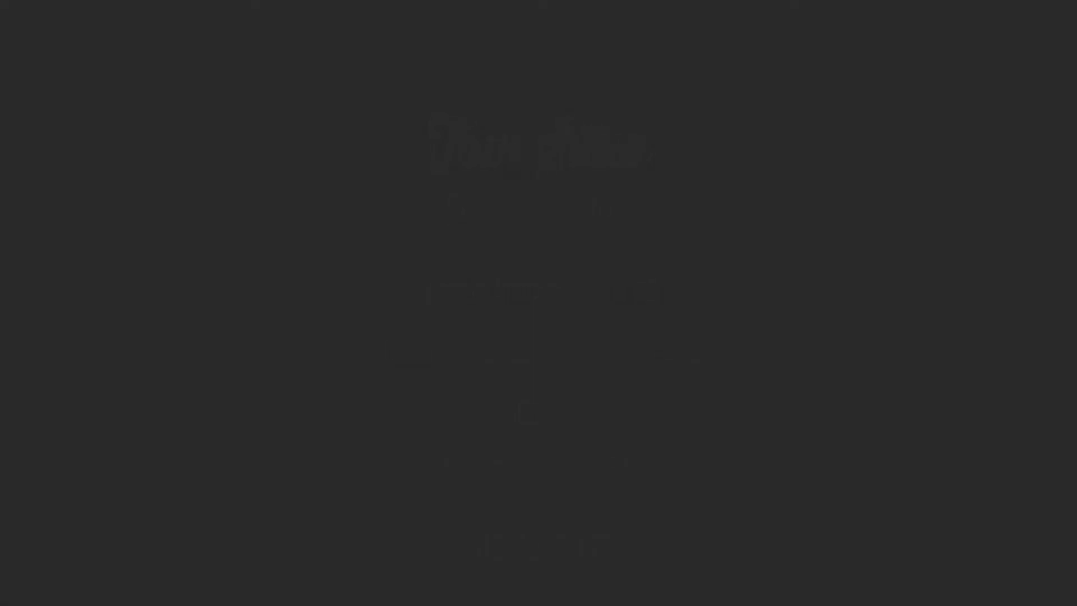